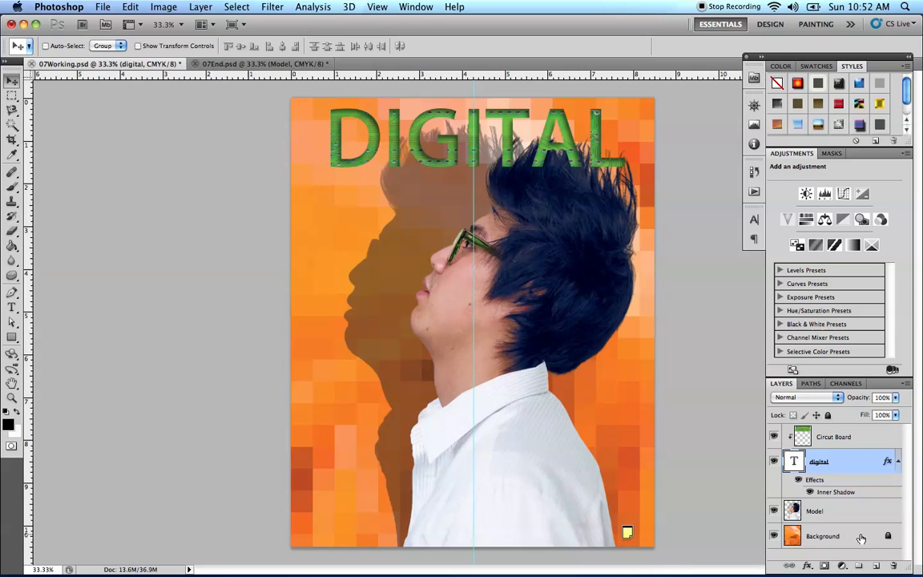
Select the Background layer and activate the saved Speech Path so its curve is available for text.
{"action": "left_click", "coordinate": [831, 539]}
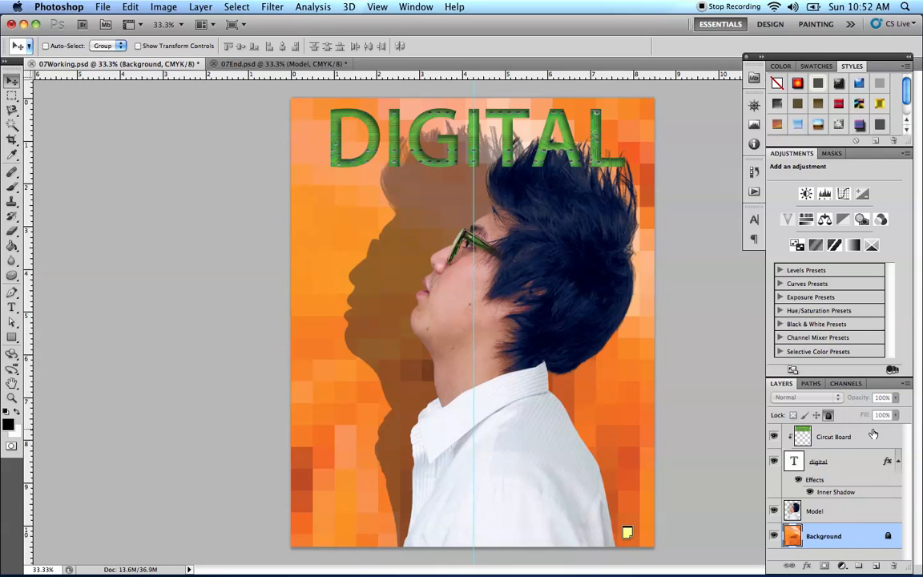
{"action": "left_click", "coordinate": [811, 384]}
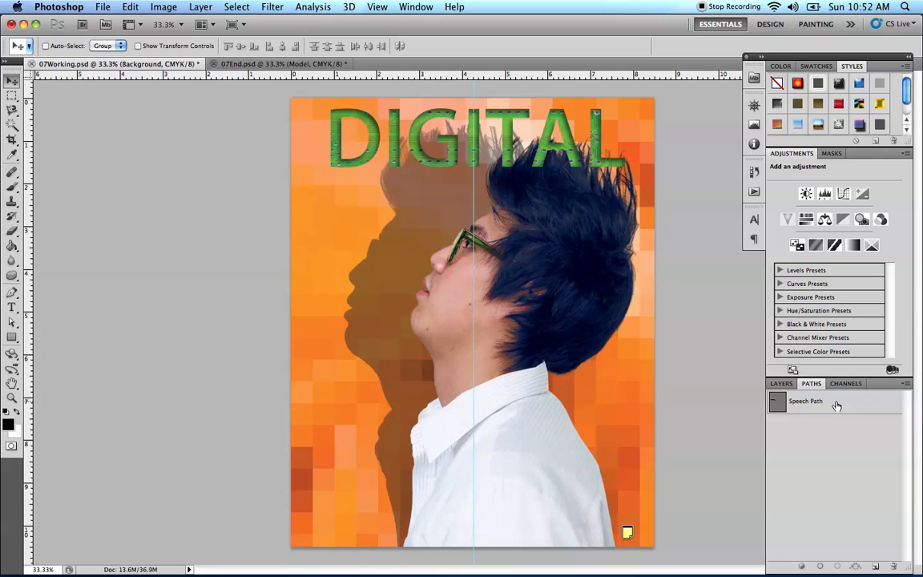
{"action": "left_click", "coordinate": [837, 405]}
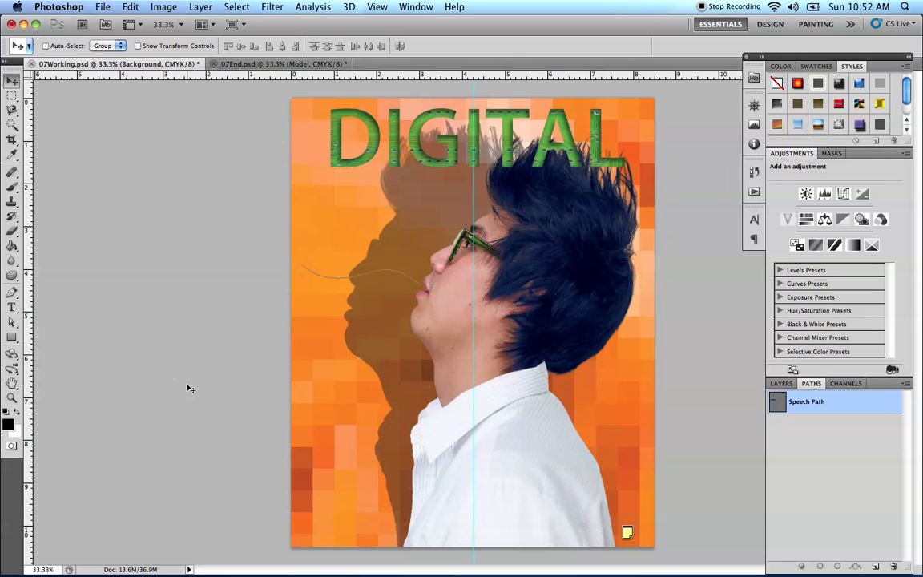
Choose the Type tool, display the Character settings and enter a font size of 16 pt.
{"action": "left_click", "coordinate": [12, 307]}
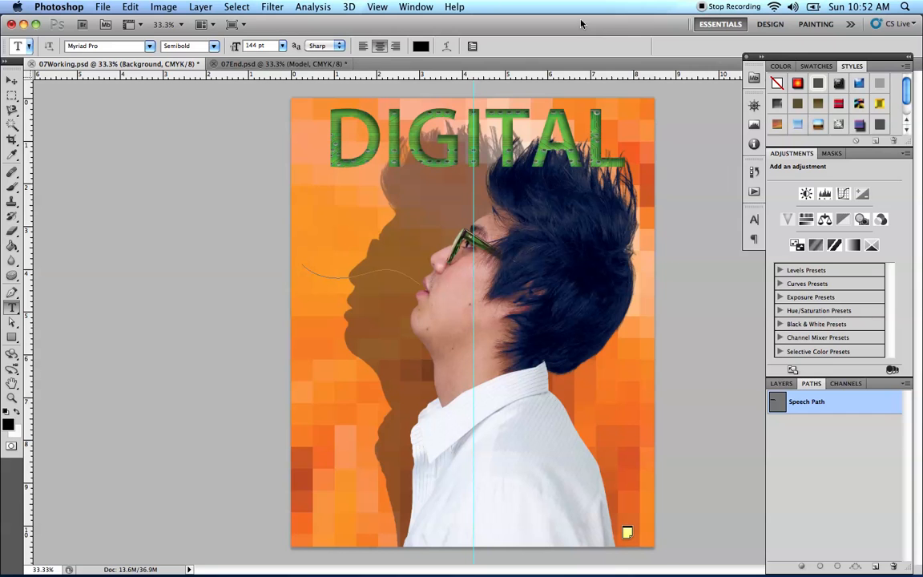
{"action": "left_click", "coordinate": [416, 6]}
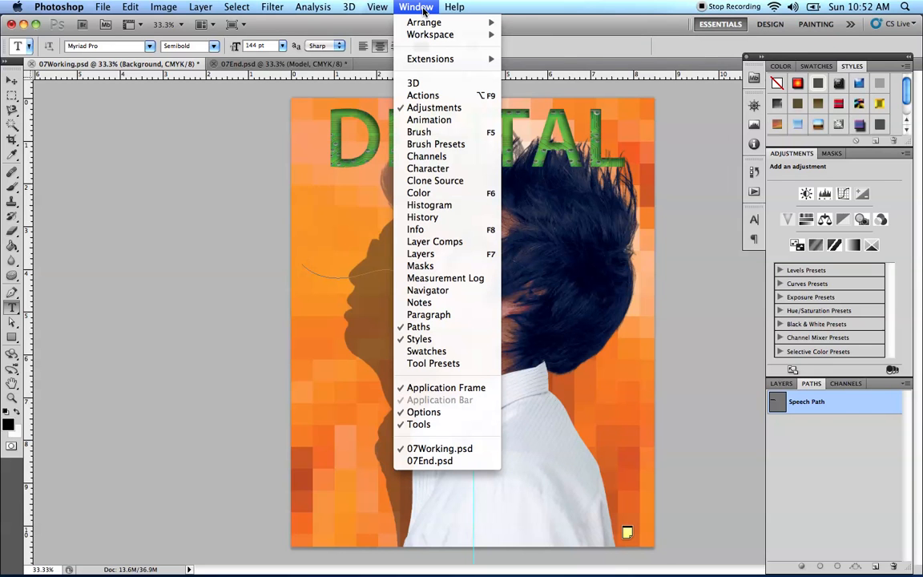
{"action": "left_click", "coordinate": [430, 170]}
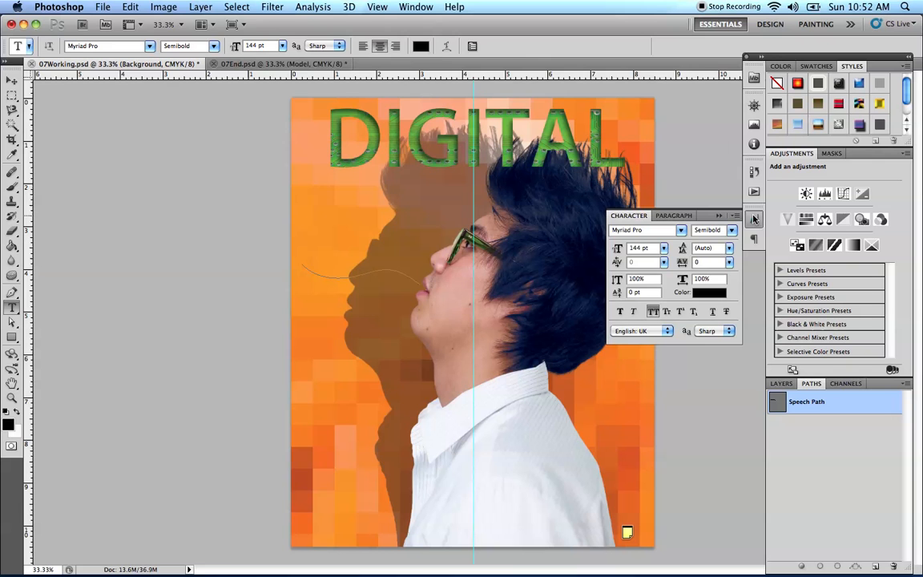
{"action": "left_click", "coordinate": [719, 216]}
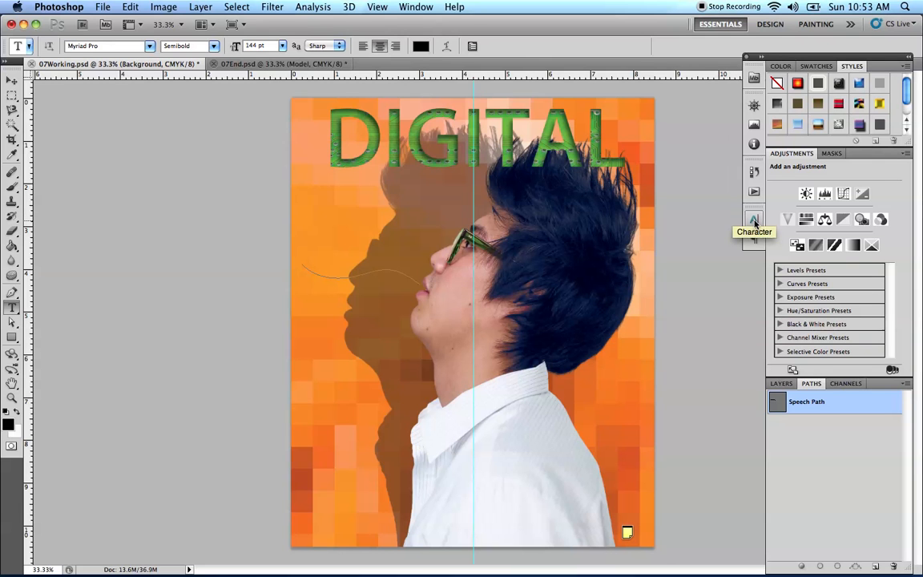
{"action": "left_click", "coordinate": [754, 221]}
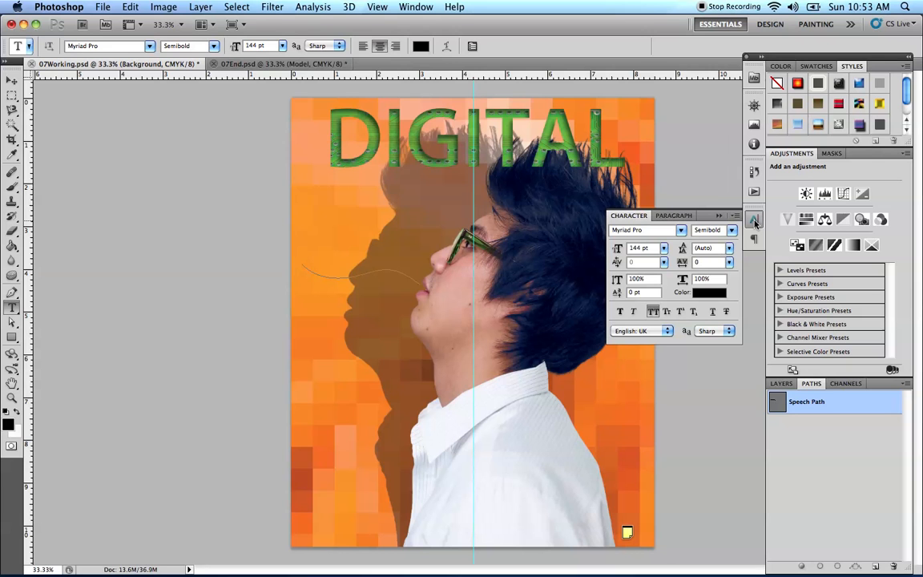
{"action": "left_click_drag", "start_coordinate": [634, 248], "coordinate": [556, 253]}
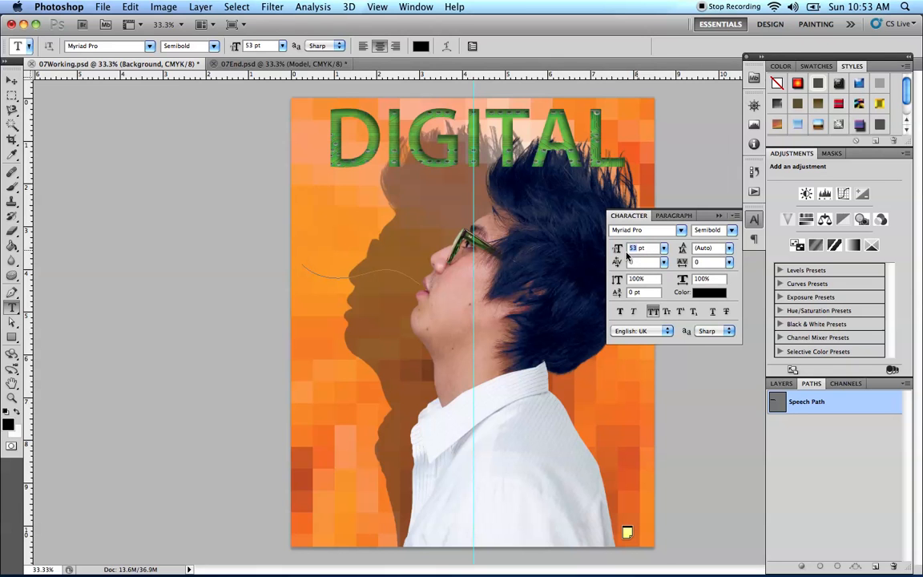
{"action": "type", "text": "16"}
{"action": "key", "text": "Return"}
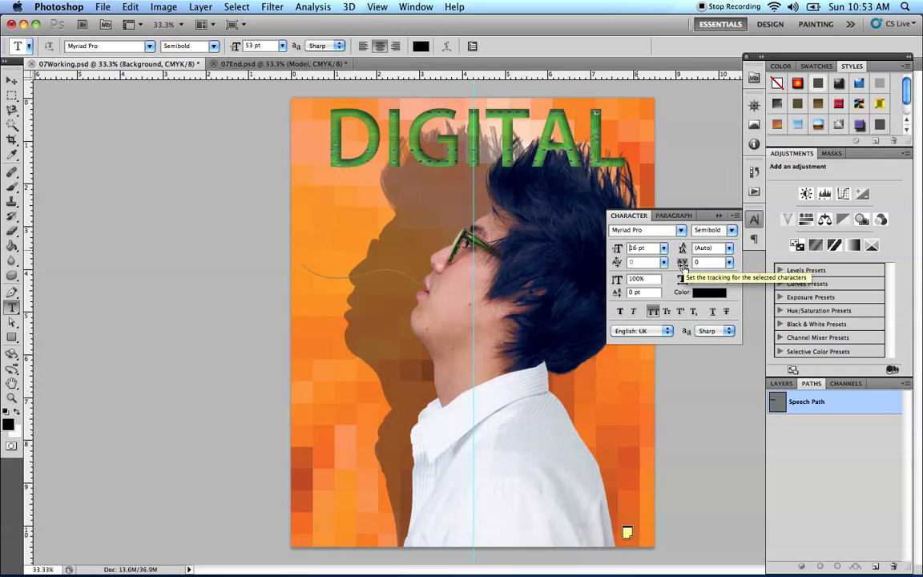
Set the type's tracking to -10 and put the Character settings away.
{"action": "left_click", "coordinate": [729, 262]}
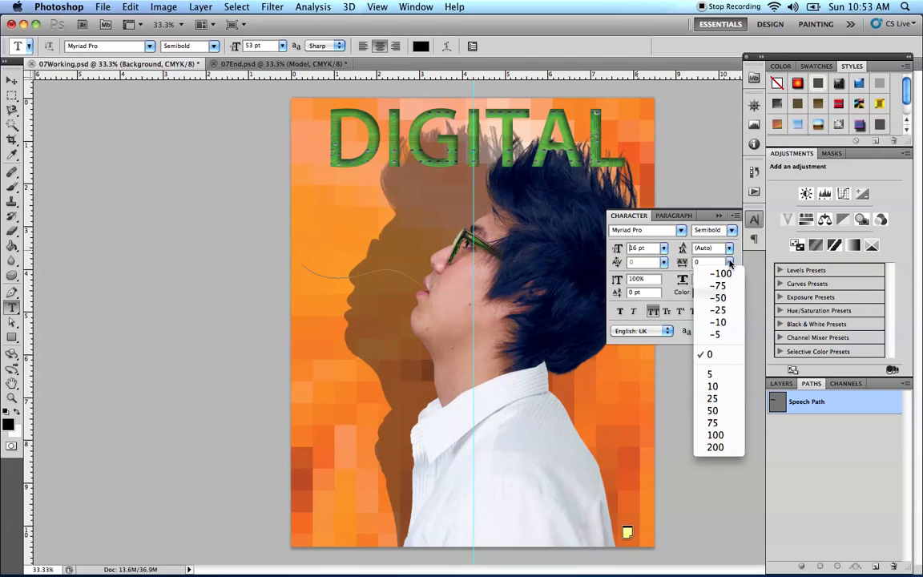
{"action": "left_click", "coordinate": [719, 323]}
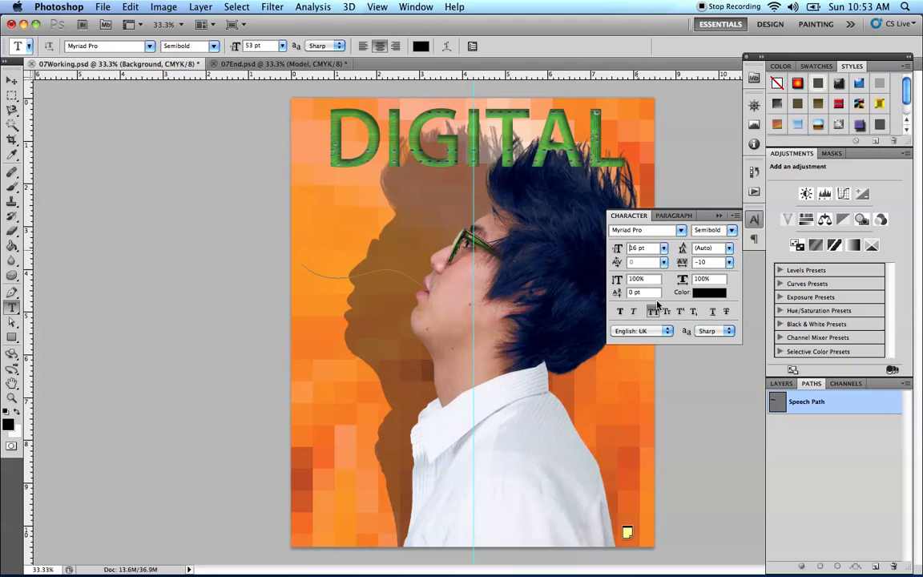
{"action": "left_click", "coordinate": [653, 311]}
{"action": "left_click", "coordinate": [721, 218]}
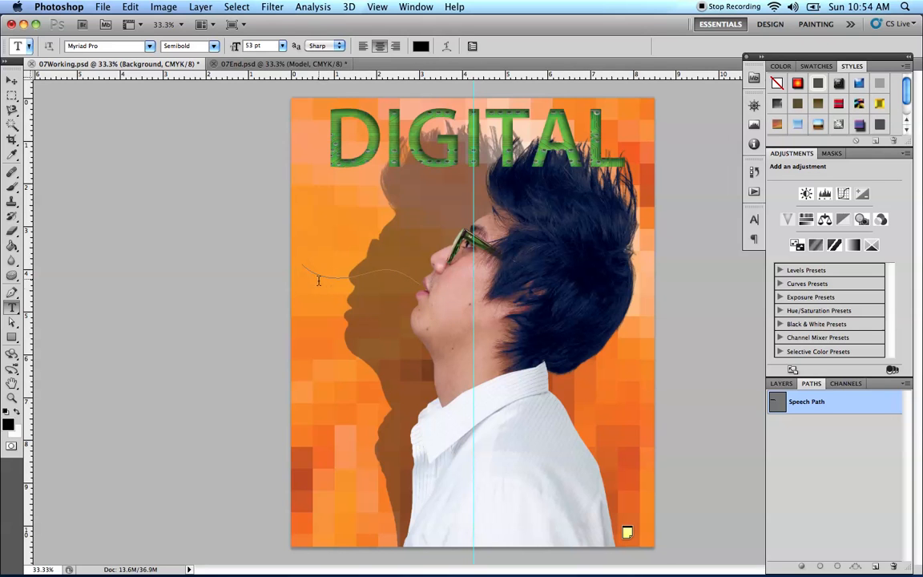
Start a text line on the Speech Path and set its font size to 16 pt.
{"action": "left_click", "coordinate": [403, 273]}
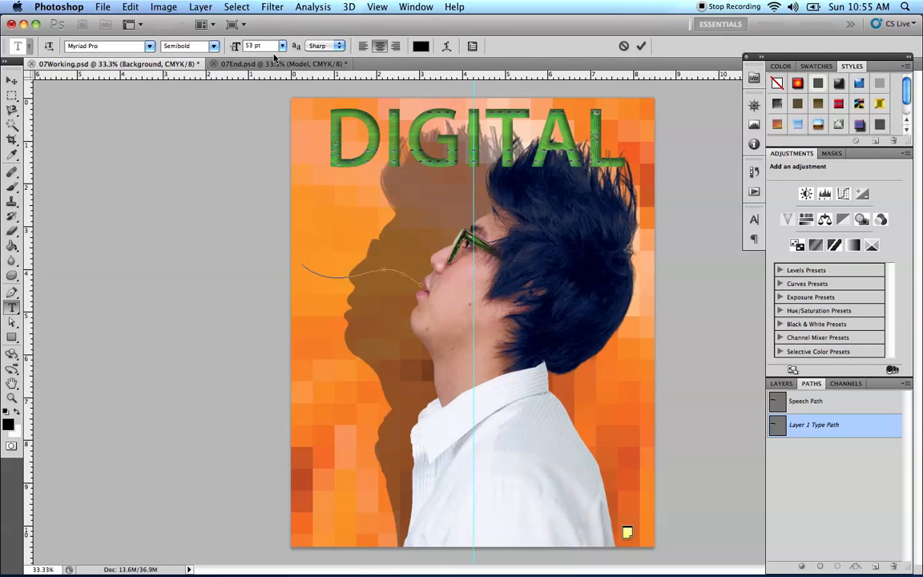
{"action": "left_click", "coordinate": [246, 45]}
{"action": "type", "text": "16"}
Reactivate the Speech Path, start a text line on it near the model's mouth and enter "What's new".
{"action": "left_click", "coordinate": [844, 400]}
{"action": "left_click", "coordinate": [839, 403]}
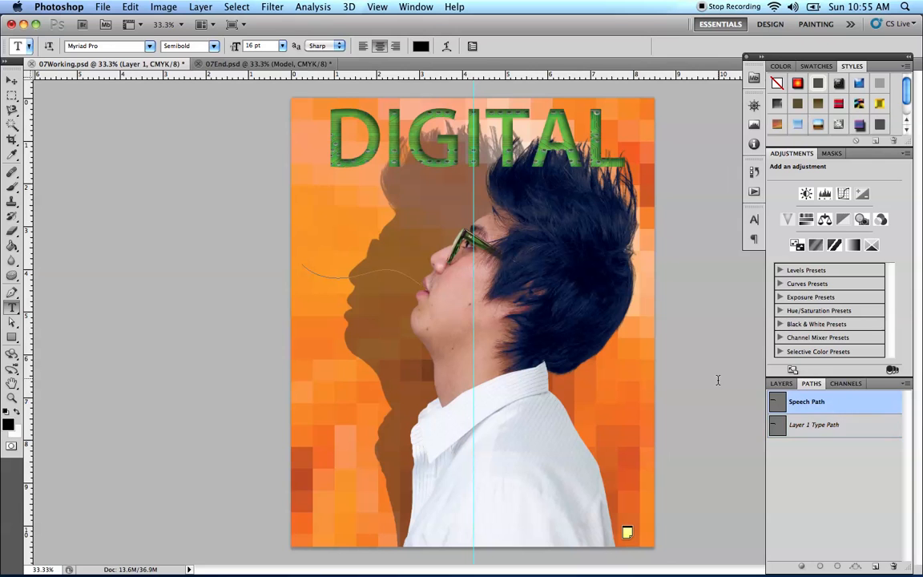
{"action": "left_click", "coordinate": [404, 273]}
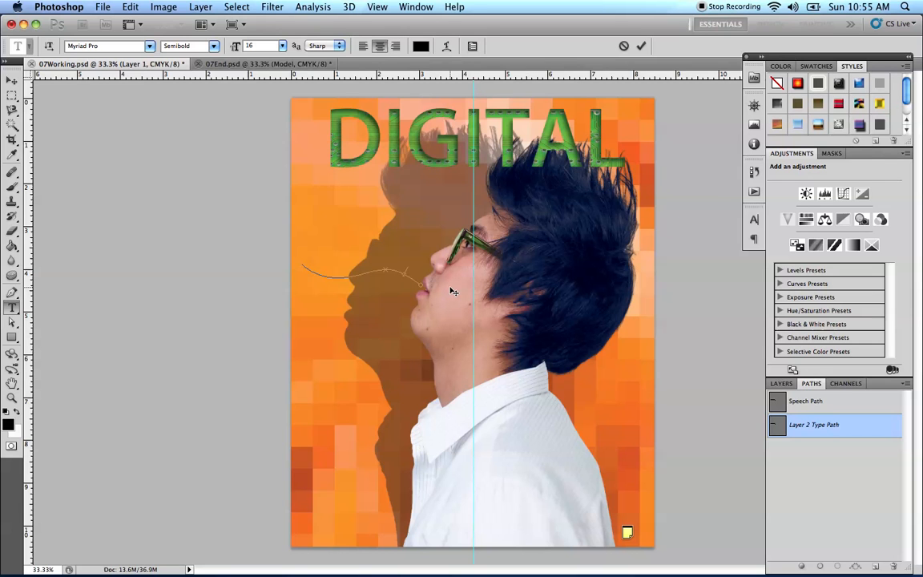
{"action": "type", "text": "W"}
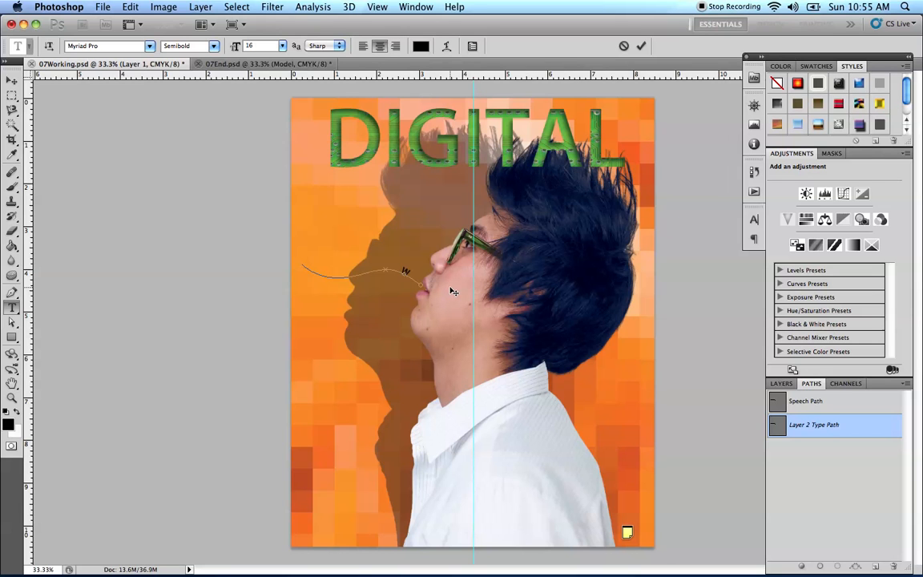
{"action": "type", "text": "HAT'S"}
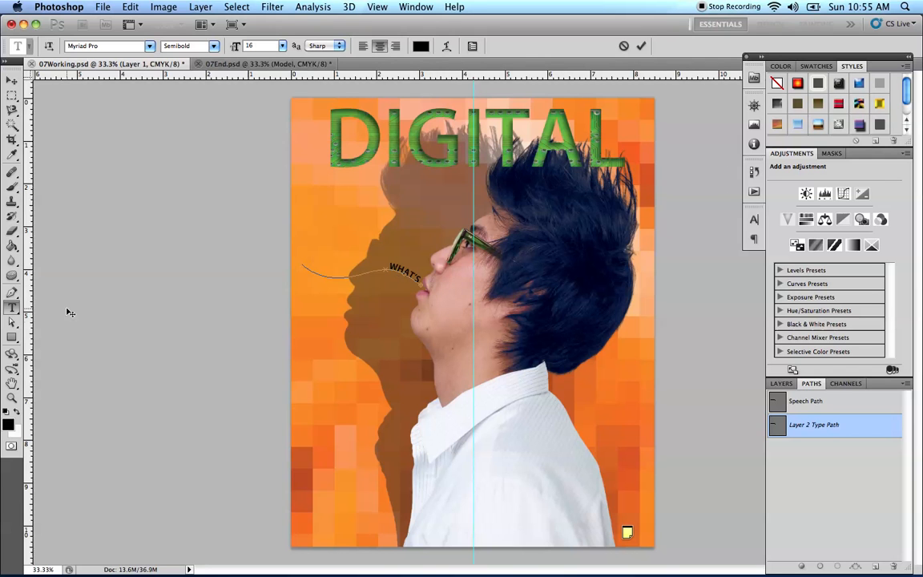
With the Direct Selection tool, extend the text's starting point to the curve's far left end, keeping the lettering above the path.
{"action": "left_click", "coordinate": [11, 322]}
{"action": "left_click", "coordinate": [45, 320]}
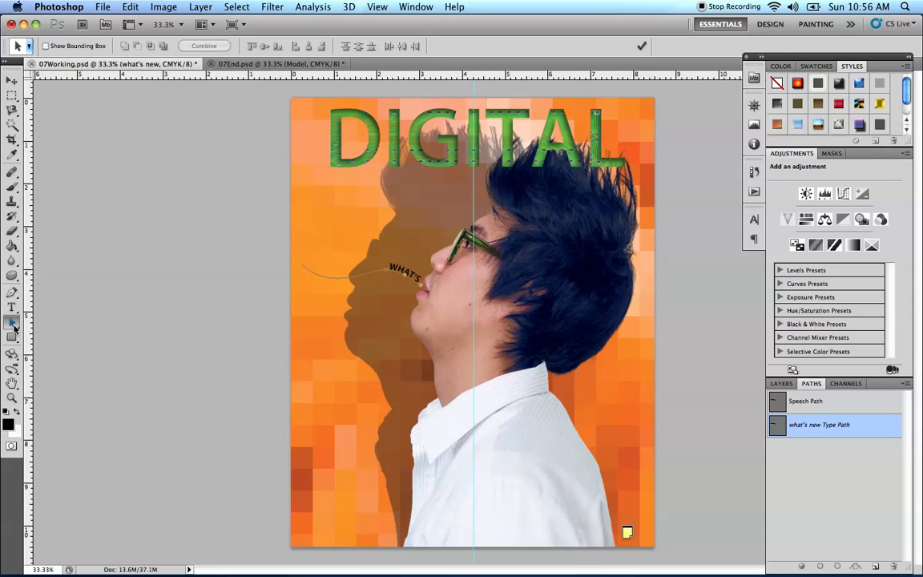
{"action": "left_click", "coordinate": [14, 325]}
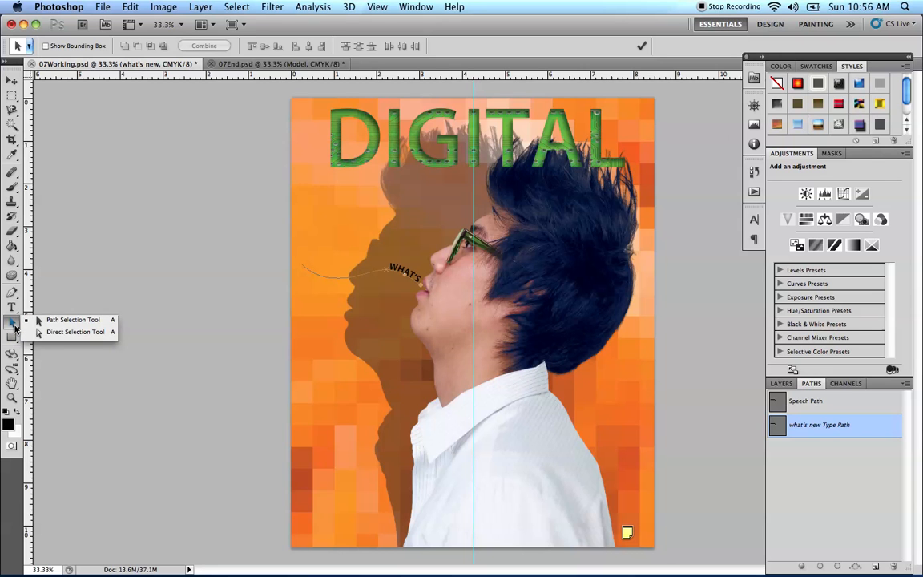
{"action": "left_click", "coordinate": [58, 333]}
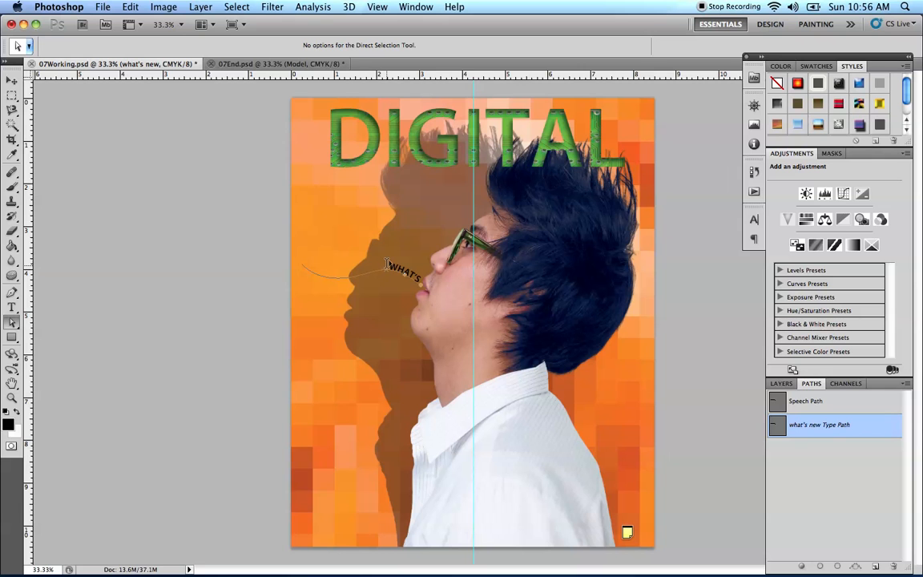
{"action": "left_click_drag", "start_coordinate": [386, 262], "coordinate": [302, 260]}
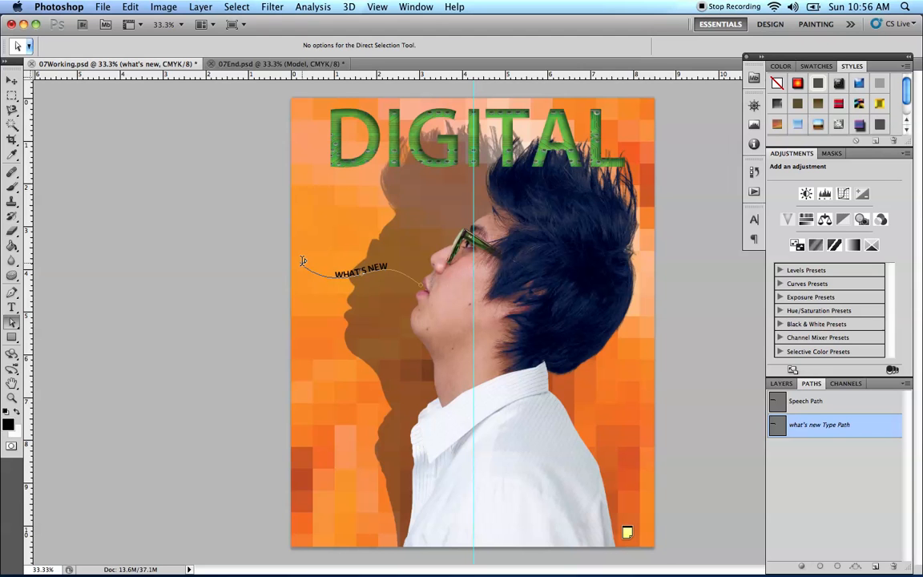
{"action": "left_click_drag", "start_coordinate": [303, 261], "coordinate": [310, 298]}
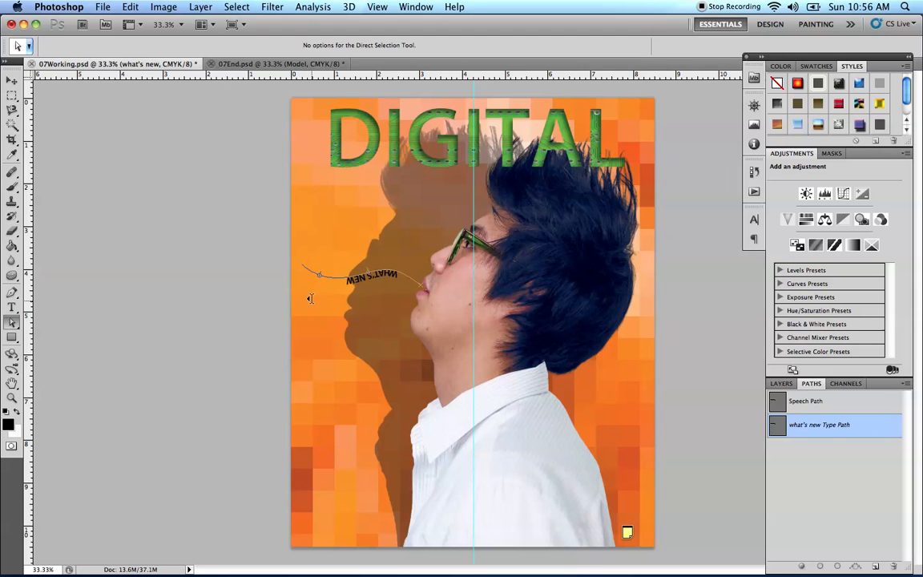
{"action": "left_click_drag", "start_coordinate": [310, 298], "coordinate": [310, 251]}
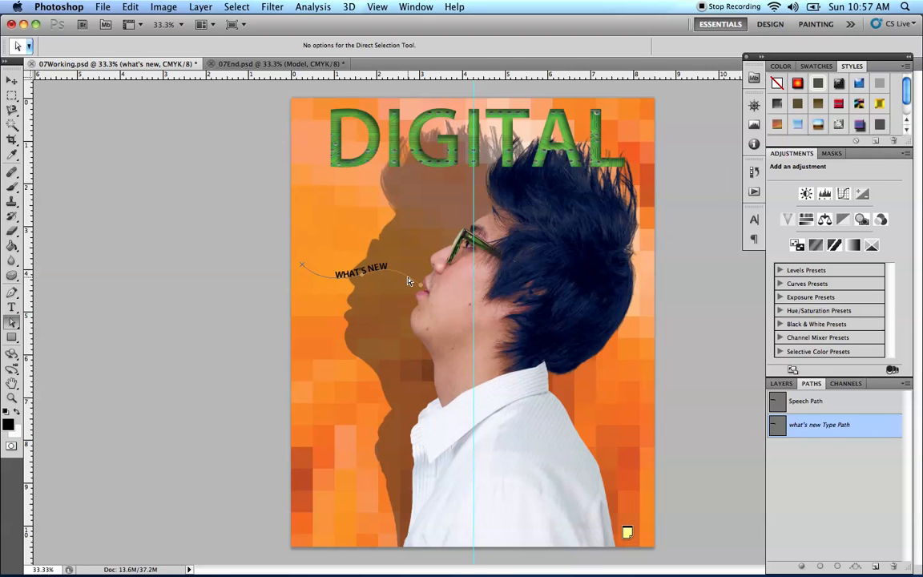
Add "with games?" to the end of the text on the path and commit the type.
{"action": "left_click", "coordinate": [13, 308]}
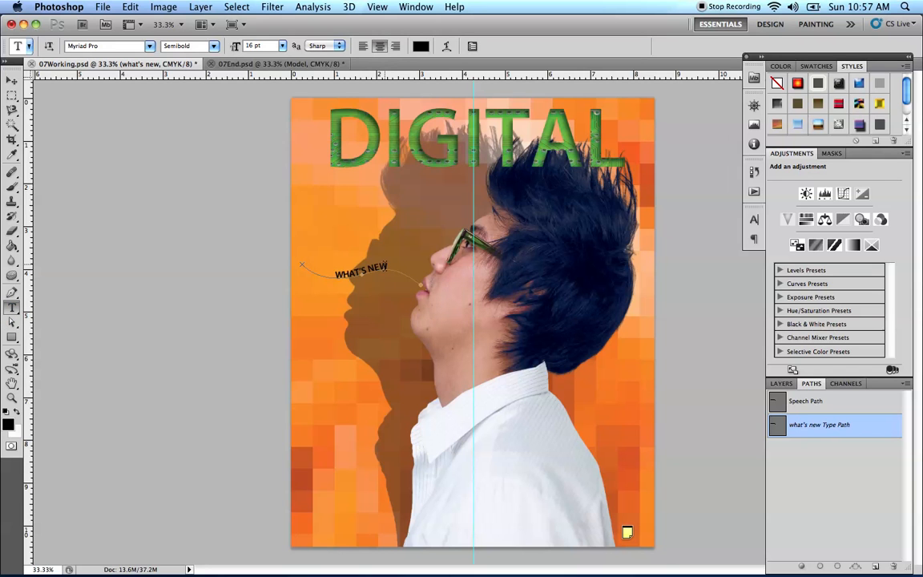
{"action": "left_click", "coordinate": [410, 267]}
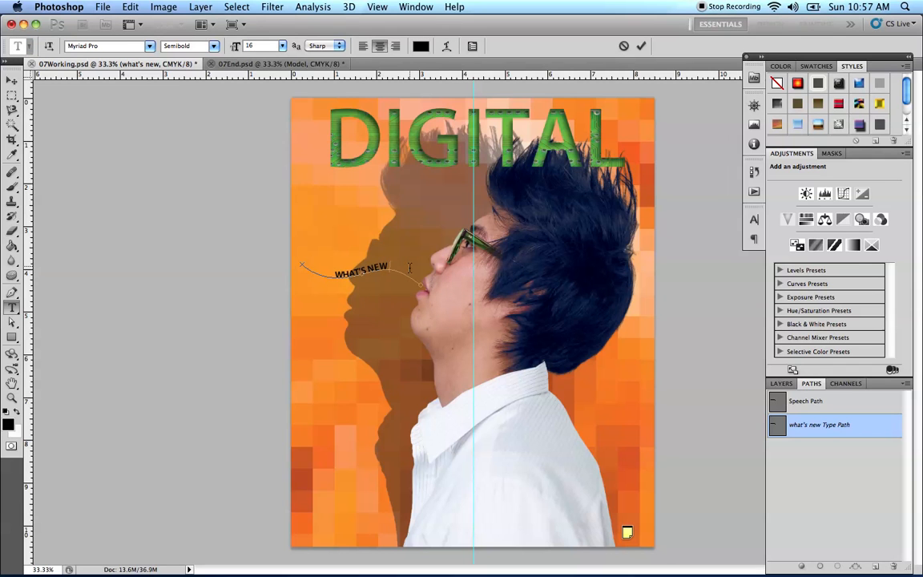
{"action": "type", "text": "WITH GAMES?"}
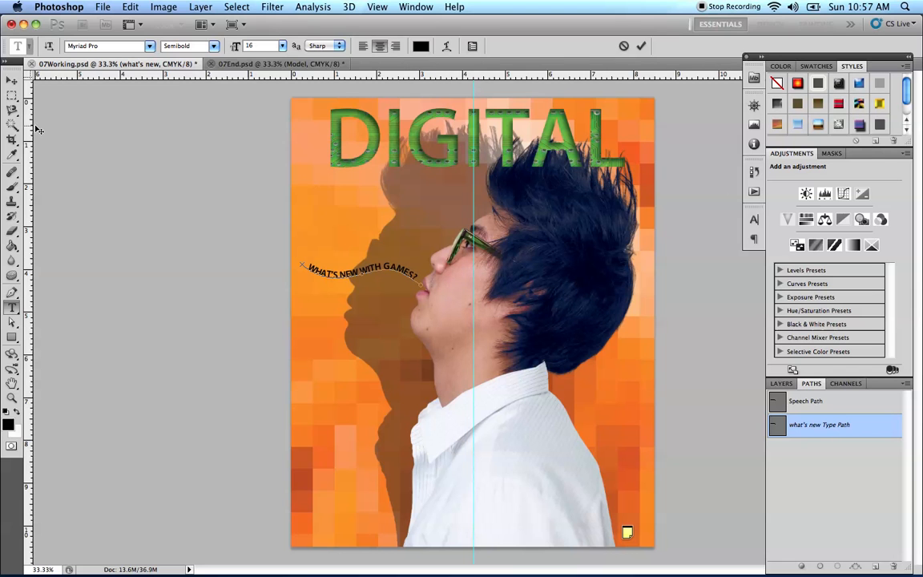
{"action": "left_click", "coordinate": [11, 80]}
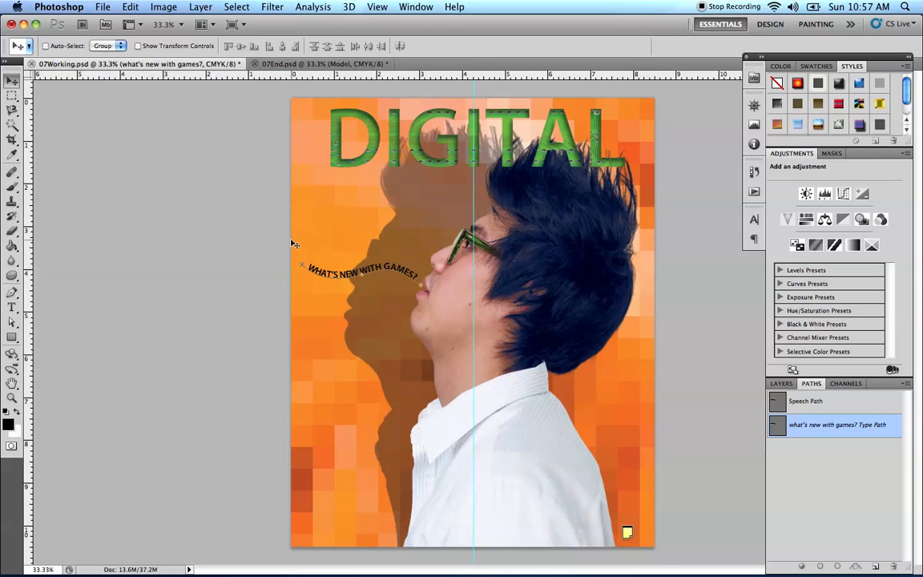
With the Pen tool, draw a two-point path above the curved text, ending near the model's nose.
{"action": "left_click", "coordinate": [10, 295]}
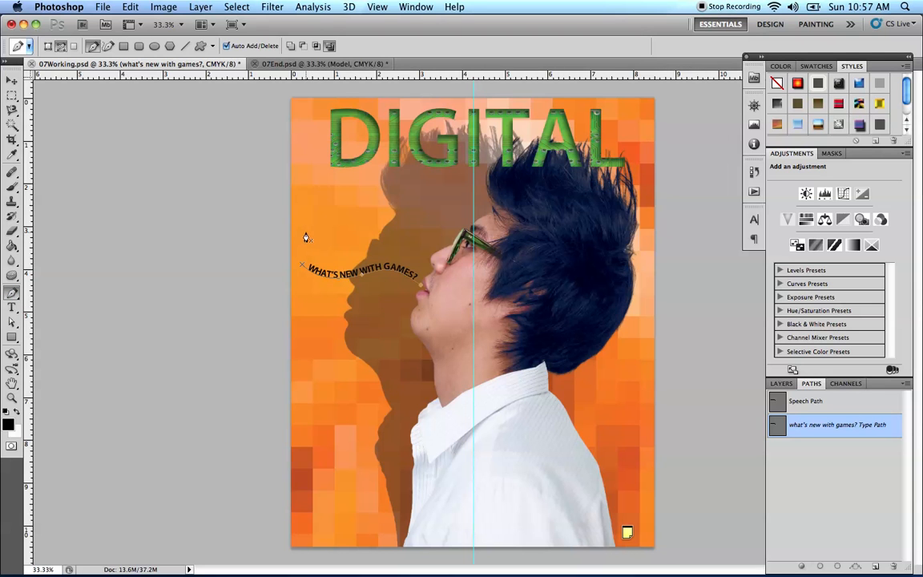
{"action": "key", "text": "Return"}
{"action": "left_click_drag", "start_coordinate": [306, 229], "coordinate": [315, 225]}
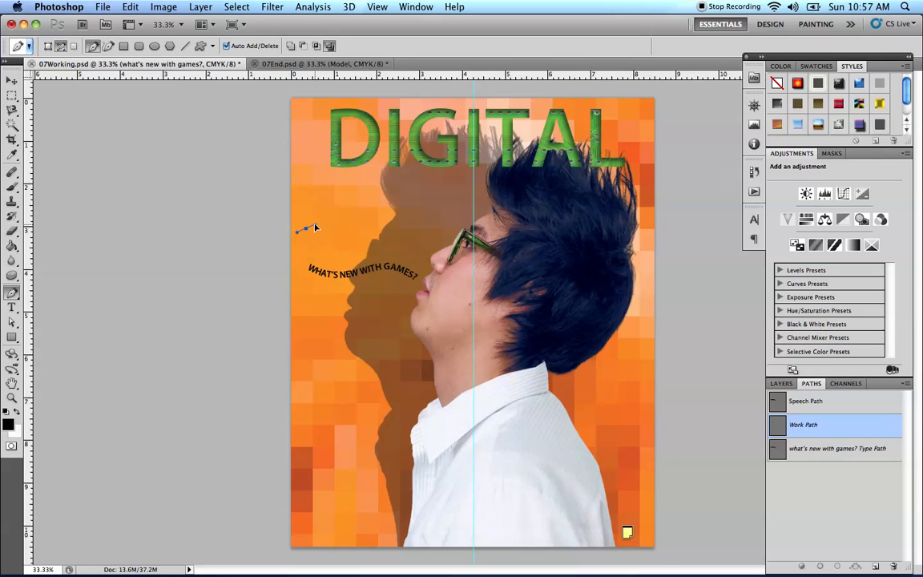
{"action": "left_click", "coordinate": [412, 262]}
Use the Convert Point tool to pull direction handles out of the new path's right end point.
{"action": "left_click_drag", "start_coordinate": [18, 298], "coordinate": [53, 342]}
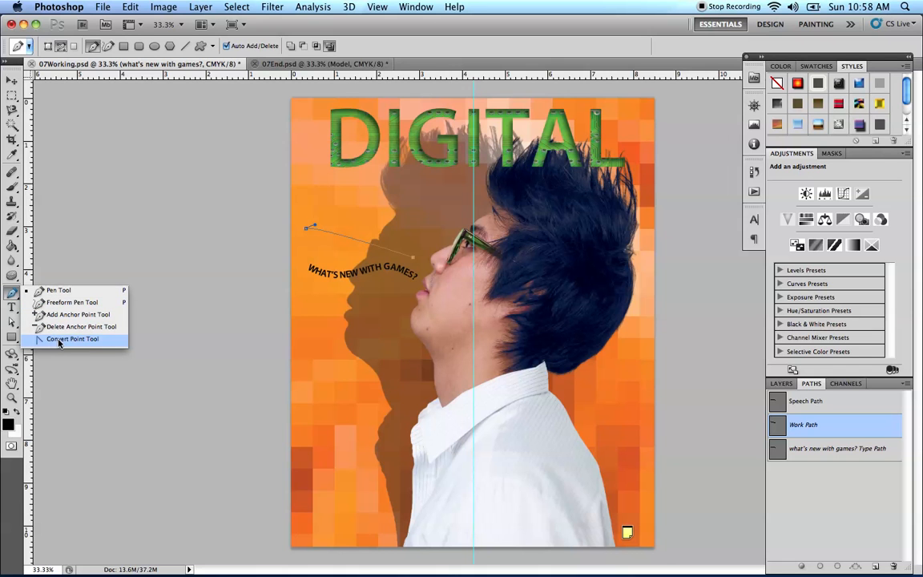
{"action": "left_click", "coordinate": [112, 347]}
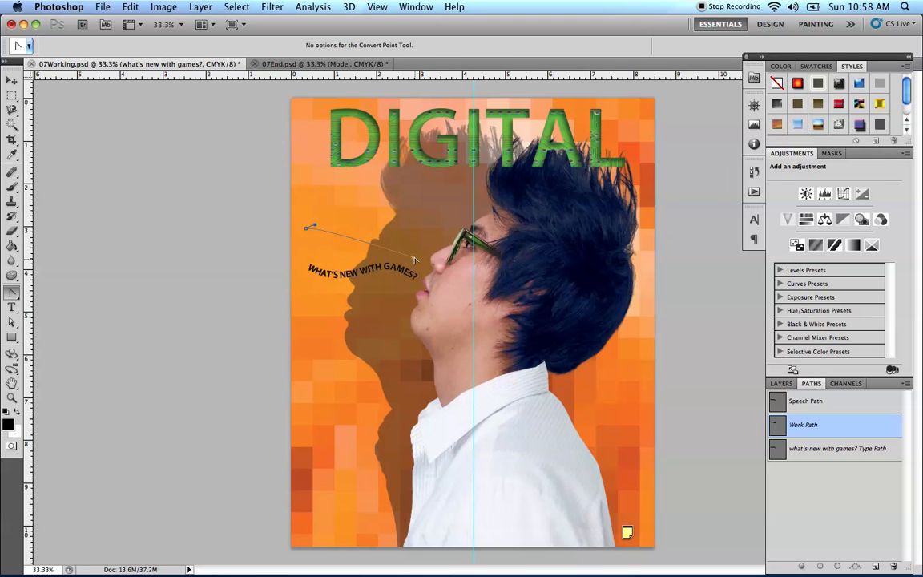
{"action": "left_click_drag", "start_coordinate": [413, 259], "coordinate": [425, 286]}
Reshape the new path with the Direct Selection tool, repositioning its end points and direction handles to form a wavy curve.
{"action": "left_click", "coordinate": [13, 324]}
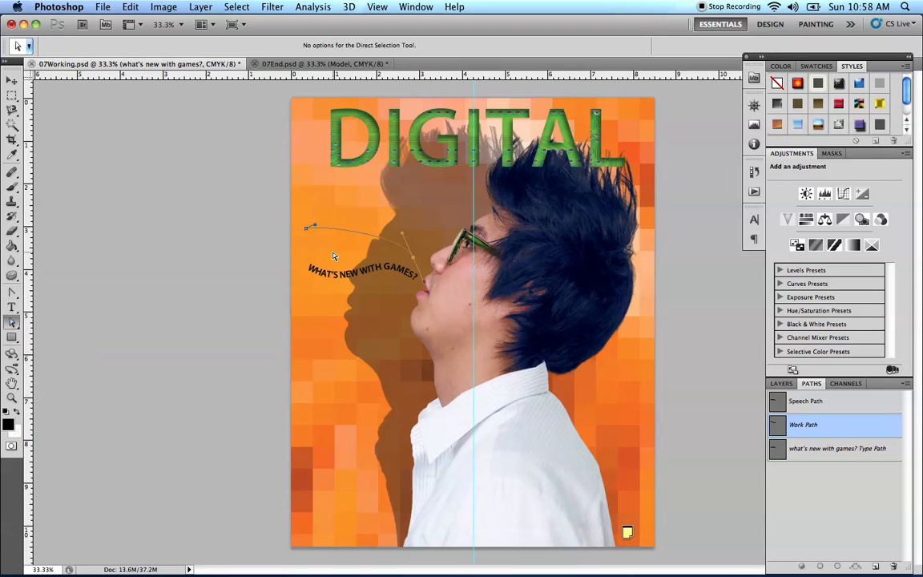
{"action": "left_click_drag", "start_coordinate": [314, 228], "coordinate": [349, 269]}
{"action": "left_click_drag", "start_coordinate": [415, 259], "coordinate": [419, 267]}
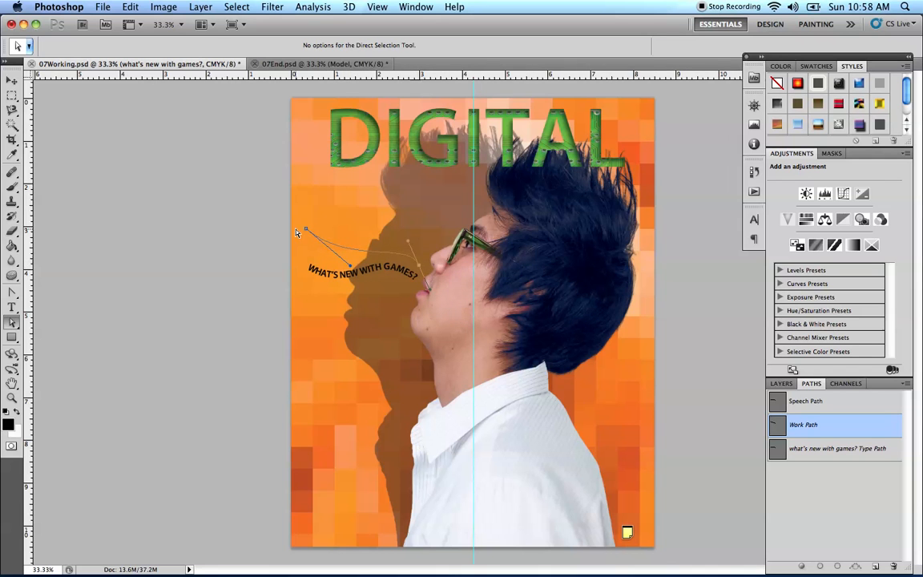
{"action": "left_click_drag", "start_coordinate": [306, 229], "coordinate": [323, 246]}
{"action": "left_click_drag", "start_coordinate": [408, 240], "coordinate": [417, 241]}
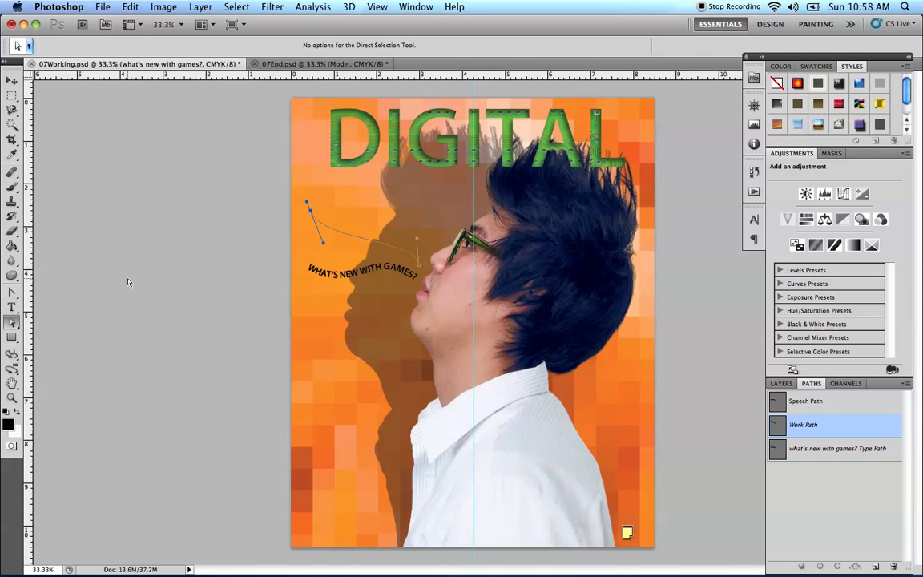
Place the text "What's new with" on the upper wavy path and slide its start toward the path's left end so it all shows.
{"action": "left_click", "coordinate": [11, 308]}
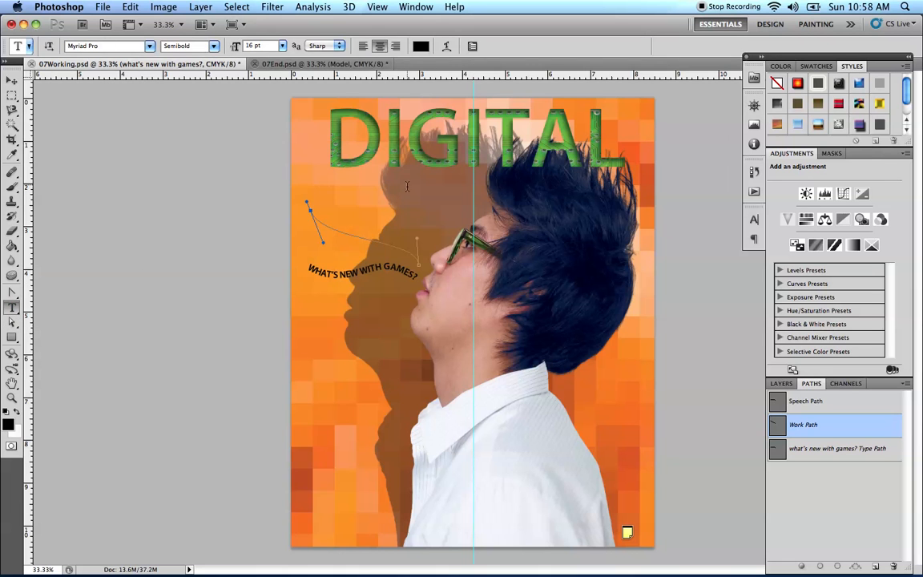
{"action": "left_click", "coordinate": [410, 252]}
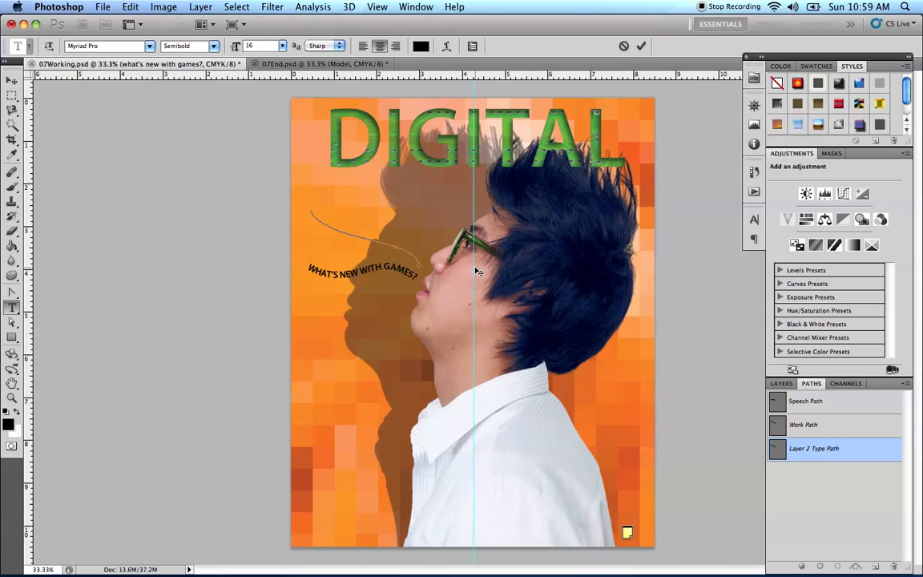
{"action": "type", "text": "WHAT'"}
{"action": "left_click", "coordinate": [12, 322]}
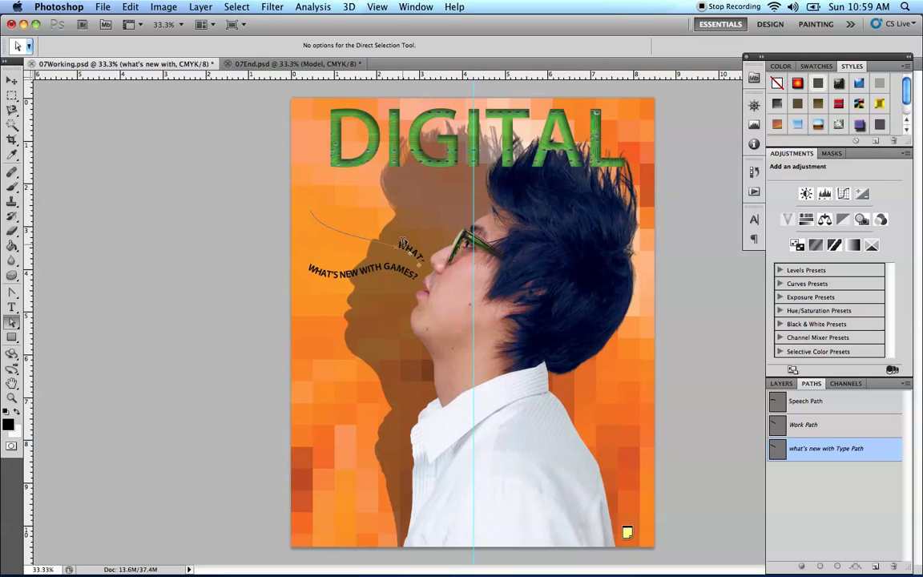
{"action": "left_click_drag", "start_coordinate": [403, 242], "coordinate": [319, 204]}
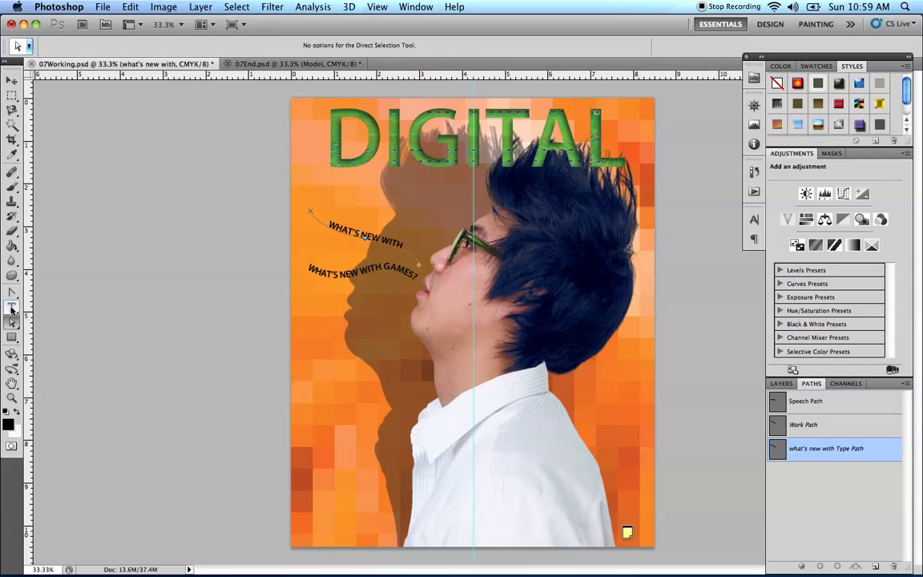
Append "MP3s?" to the end of the "What's new with" text on the upper path.
{"action": "left_click", "coordinate": [12, 308]}
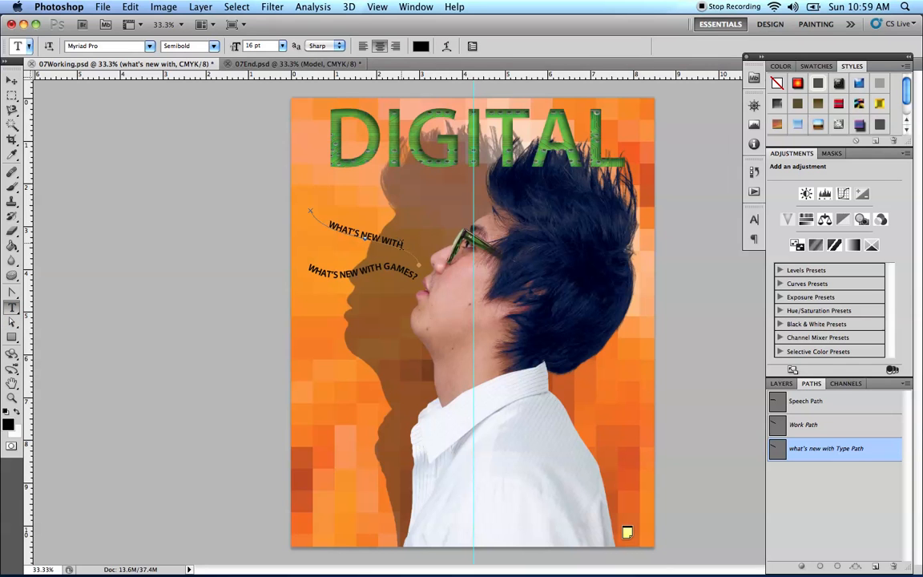
{"action": "left_click", "coordinate": [402, 243]}
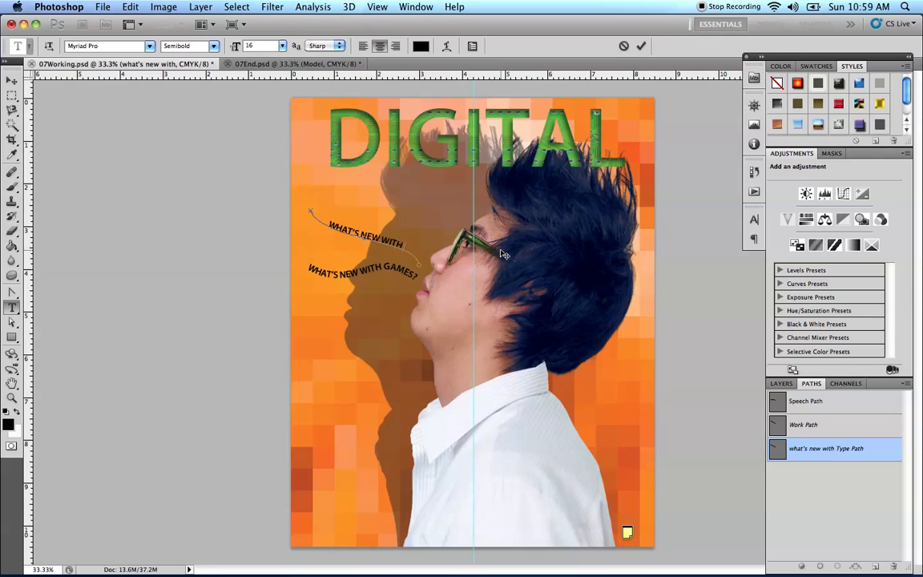
{"action": "type", "text": "MP3"}
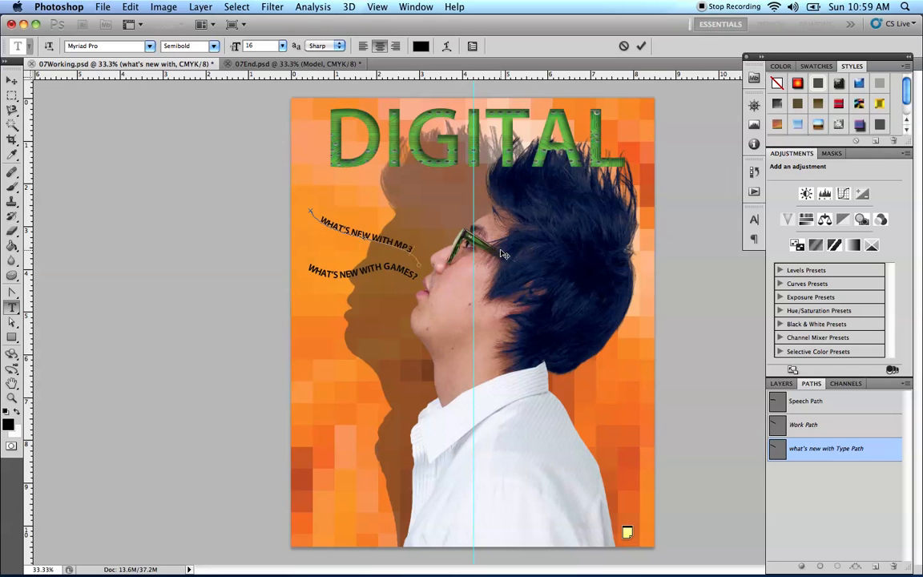
{"action": "type", "text": "S?"}
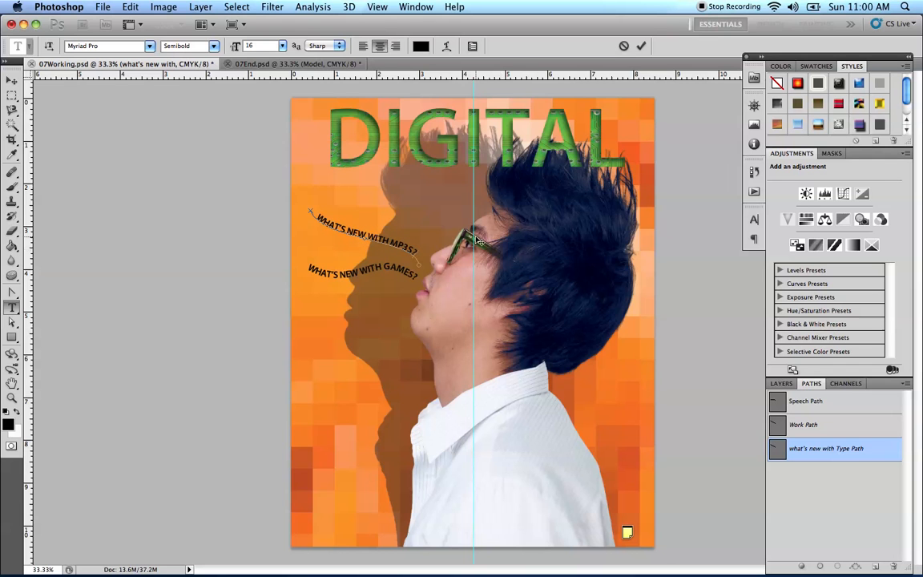
Reshape the MP3s text's path by raising its left end and lowering its right end toward the mouth, and save the document.
{"action": "left_click", "coordinate": [12, 322]}
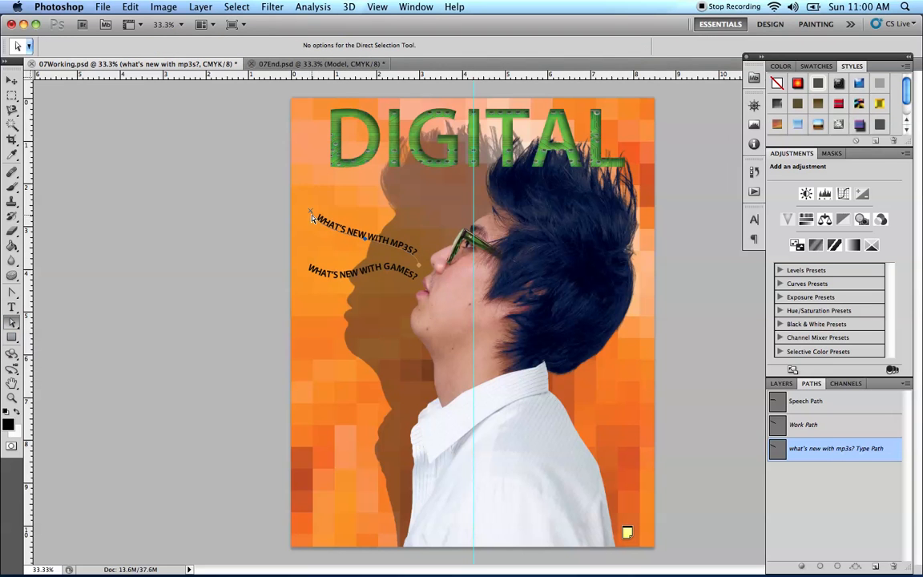
{"action": "left_click_drag", "start_coordinate": [311, 213], "coordinate": [312, 254]}
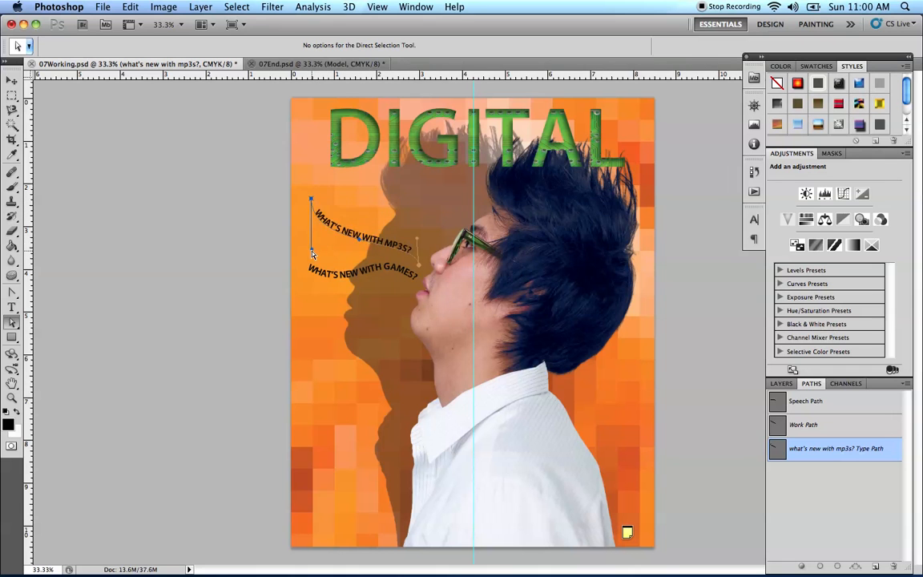
{"action": "left_click_drag", "start_coordinate": [417, 238], "coordinate": [420, 276]}
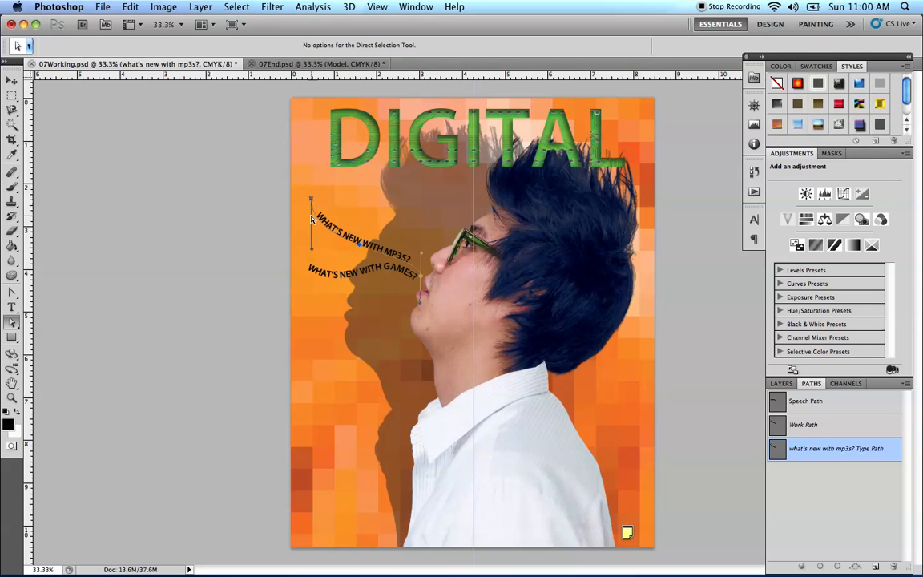
{"action": "left_click_drag", "start_coordinate": [311, 199], "coordinate": [317, 188]}
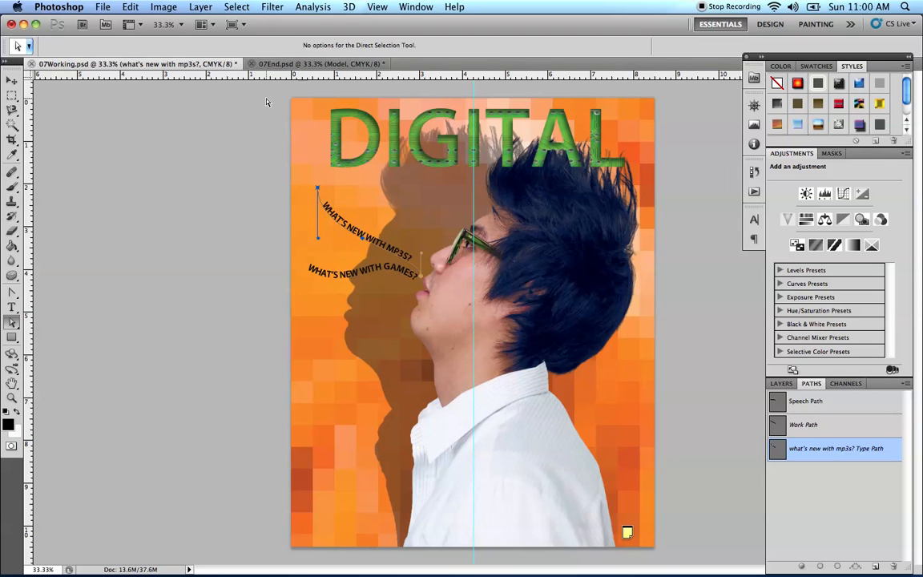
{"action": "left_click", "coordinate": [103, 8]}
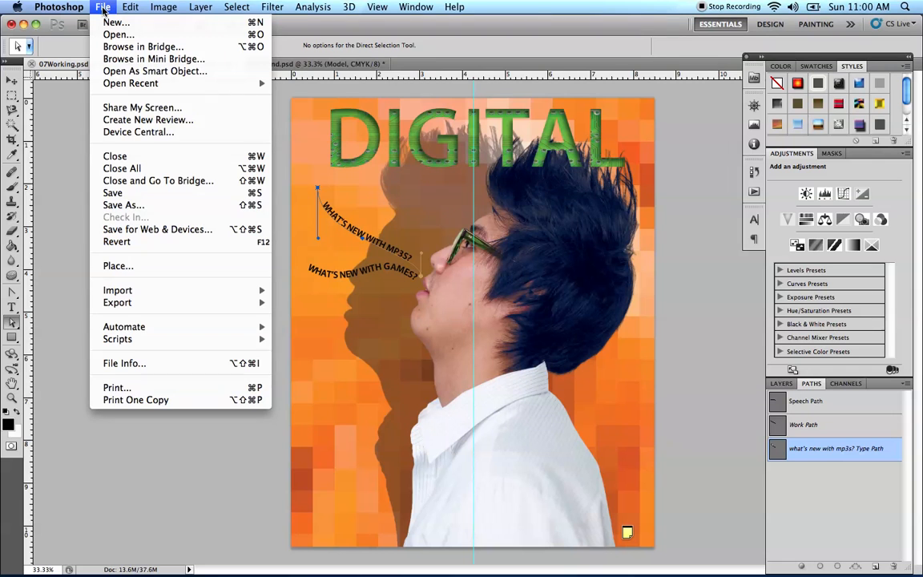
{"action": "left_click", "coordinate": [111, 193]}
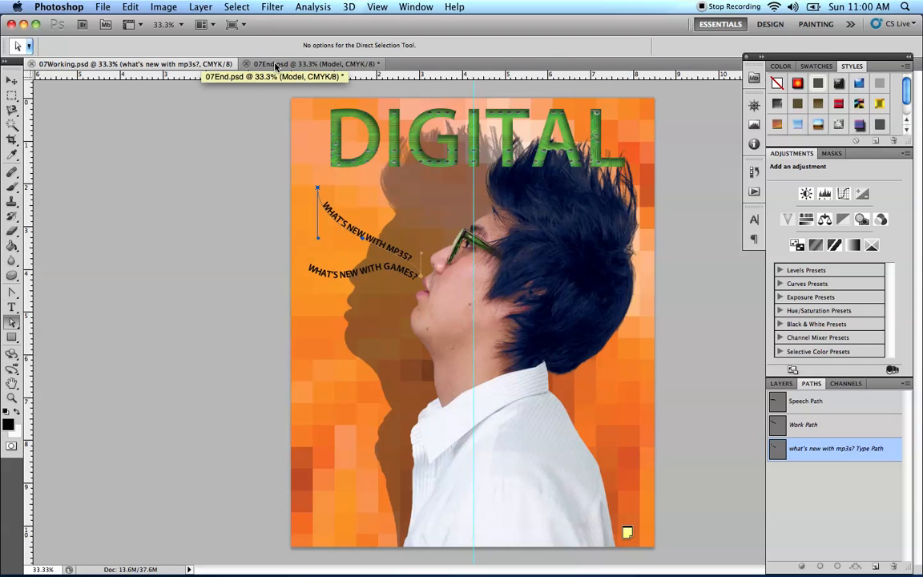
Compare with the finished cover in 07End.psd and shift the left end point of the MP3s text path inward in 07Working.psd.
{"action": "left_click", "coordinate": [275, 64]}
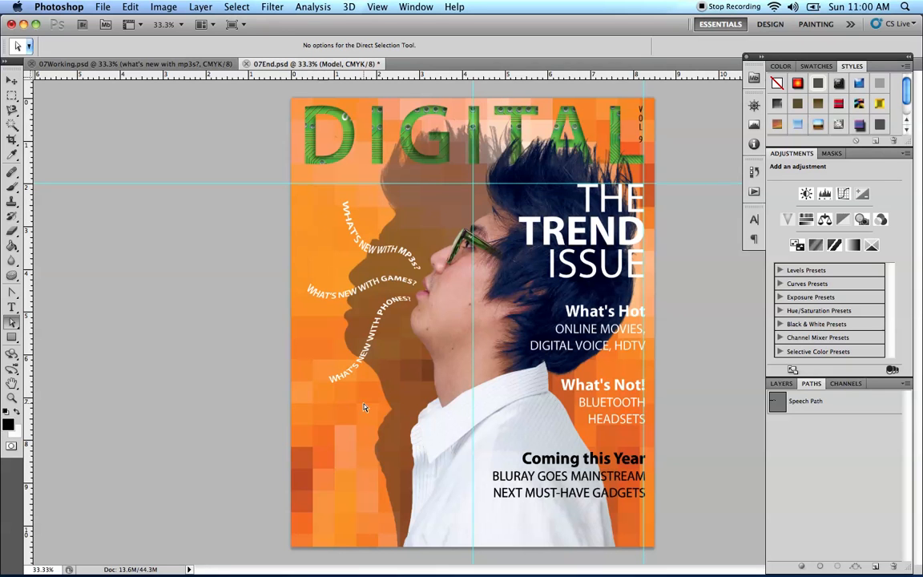
{"action": "left_click", "coordinate": [138, 63]}
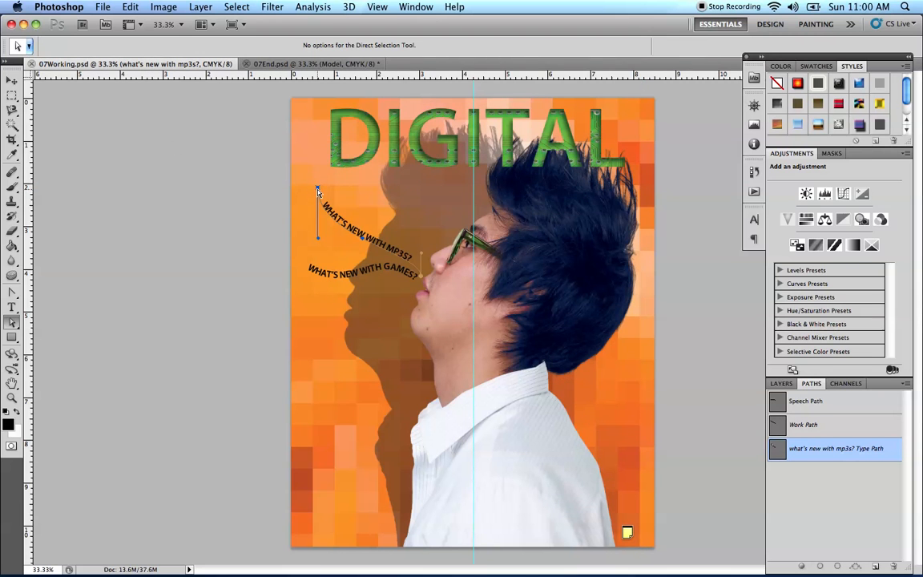
{"action": "left_click_drag", "start_coordinate": [315, 185], "coordinate": [337, 193]}
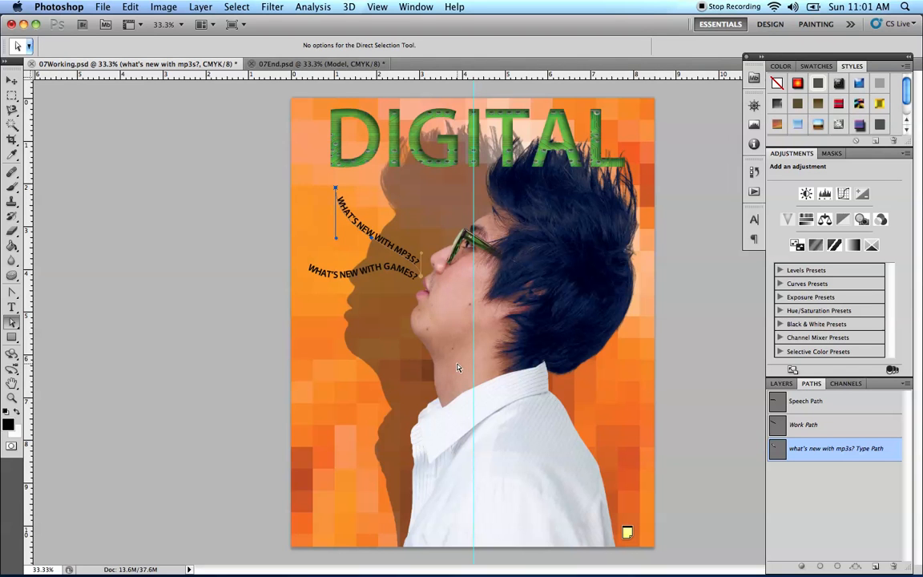
Try to reposition the right end of the games text by editing the Speech Path's end point.
{"action": "left_click", "coordinate": [414, 278]}
{"action": "left_click", "coordinate": [830, 425]}
{"action": "left_click", "coordinate": [829, 409]}
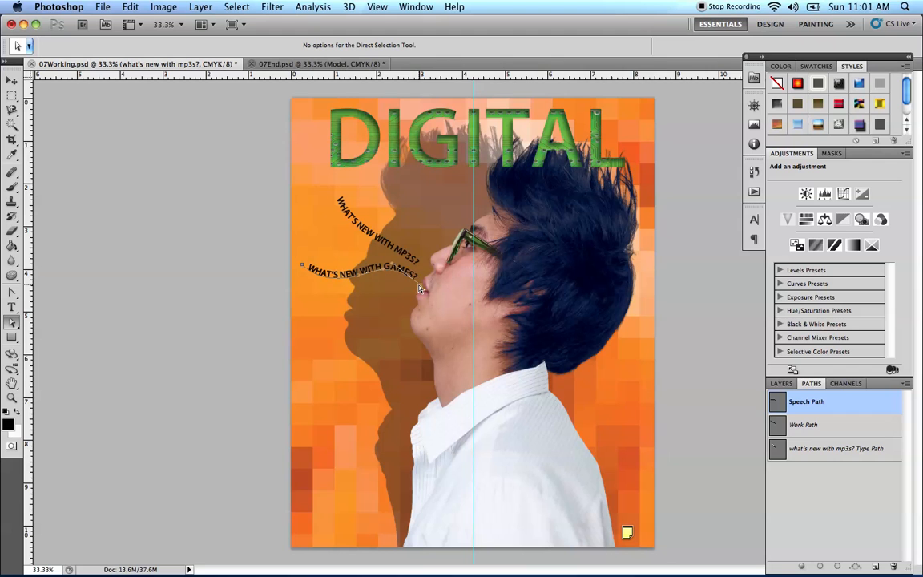
{"action": "left_click_drag", "start_coordinate": [420, 286], "coordinate": [422, 287]}
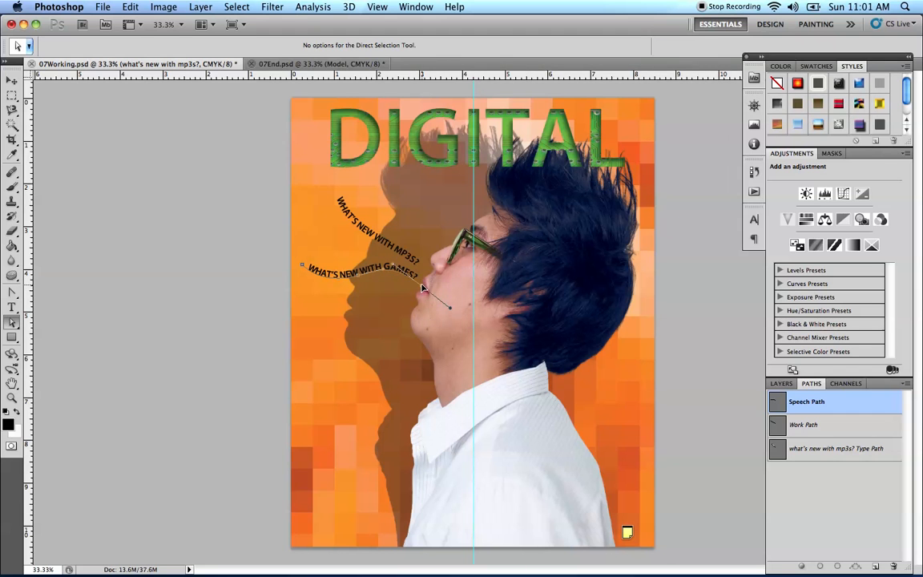
{"action": "left_click", "coordinate": [846, 427]}
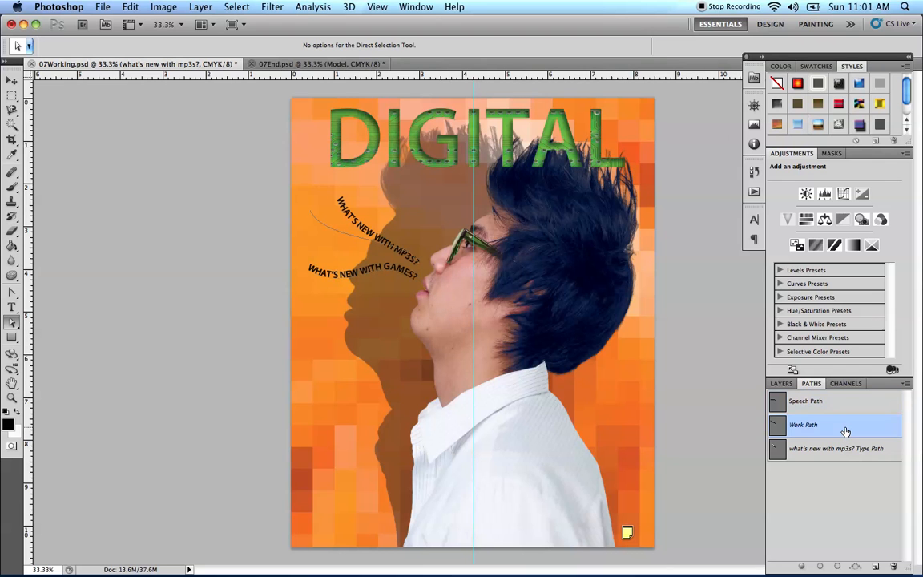
{"action": "left_click", "coordinate": [833, 401]}
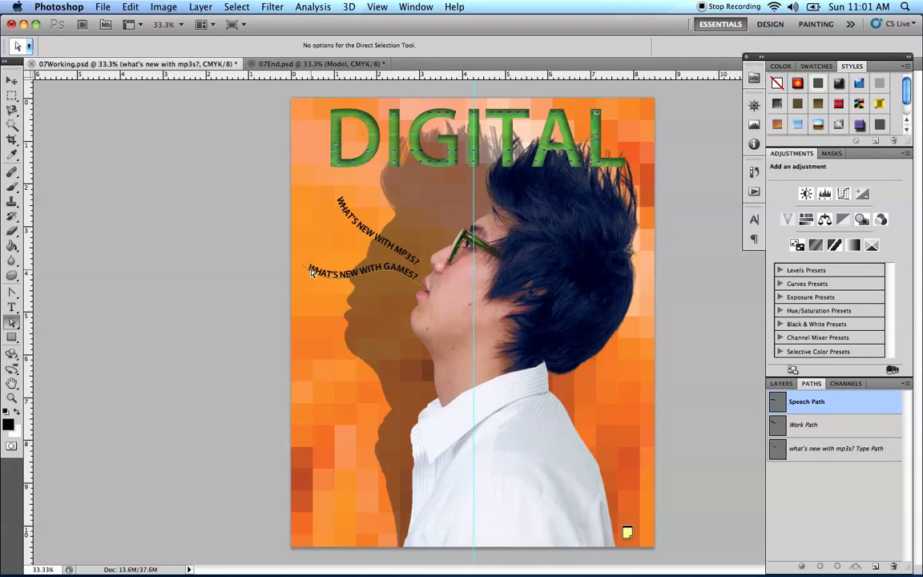
Select the "what's new with games?" layer and nudge the Speech Path's right end point near the model's lips.
{"action": "left_click", "coordinate": [776, 385]}
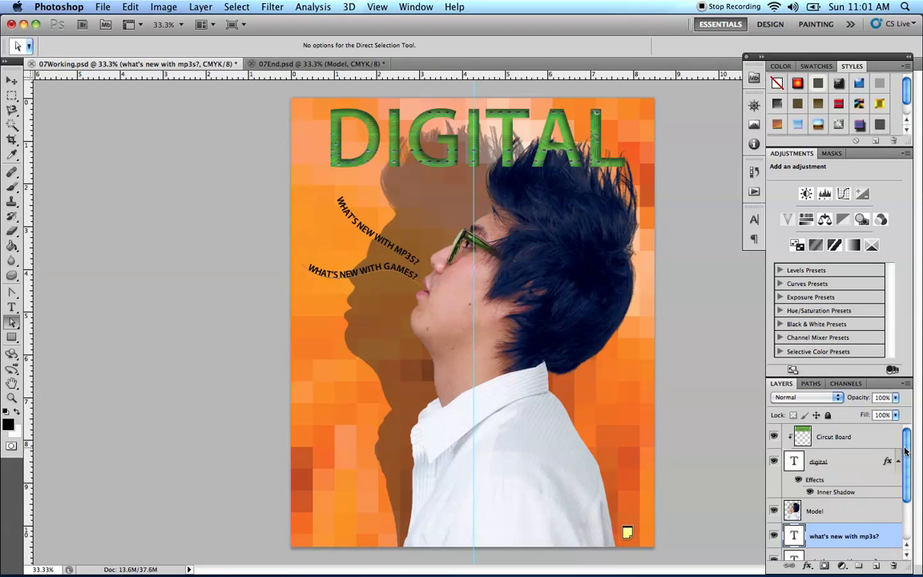
{"action": "left_click_drag", "start_coordinate": [905, 451], "coordinate": [908, 476]}
{"action": "left_click", "coordinate": [857, 511]}
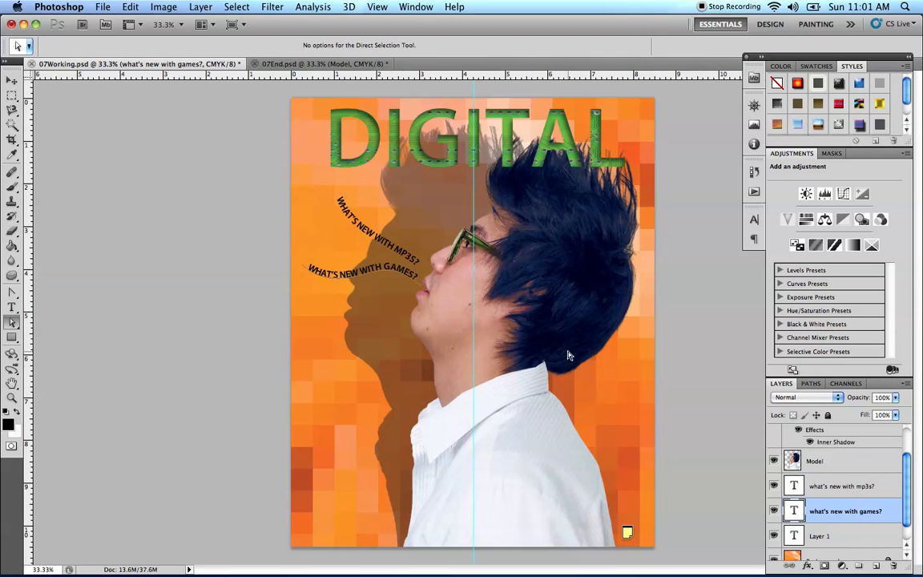
{"action": "left_click", "coordinate": [423, 291]}
{"action": "left_click_drag", "start_coordinate": [423, 291], "coordinate": [421, 293]}
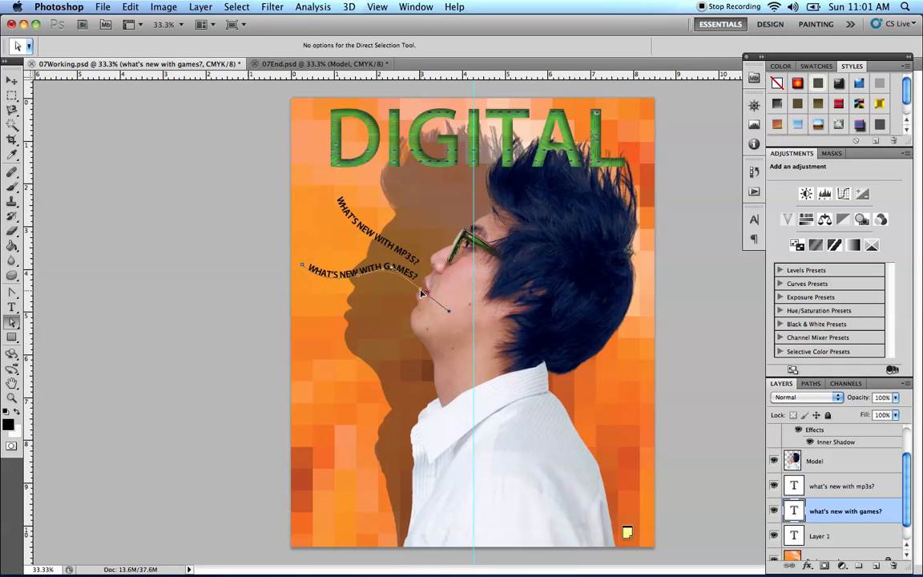
Select the games text's own type path and move its right end point slightly down and inward by the model's mouth.
{"action": "left_click", "coordinate": [811, 383]}
{"action": "left_click", "coordinate": [832, 429]}
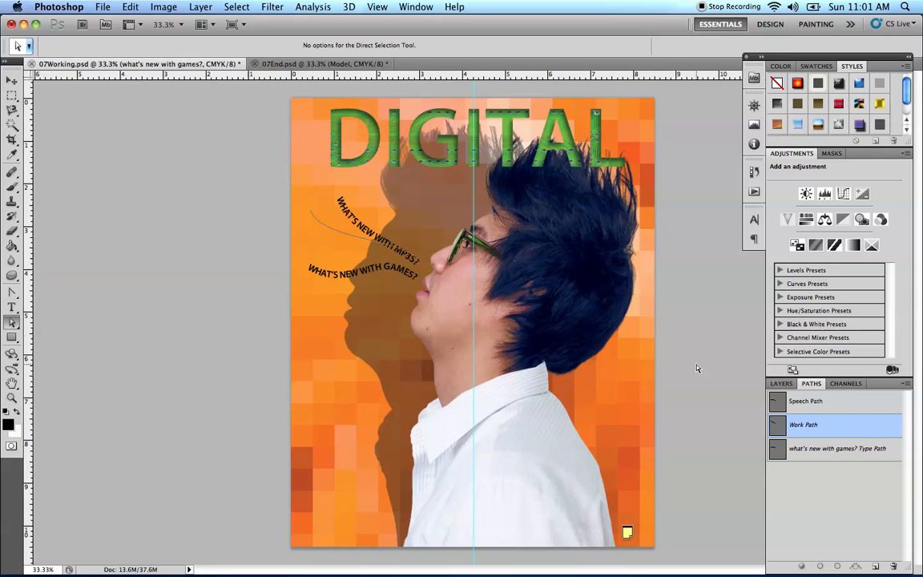
{"action": "left_click", "coordinate": [866, 450]}
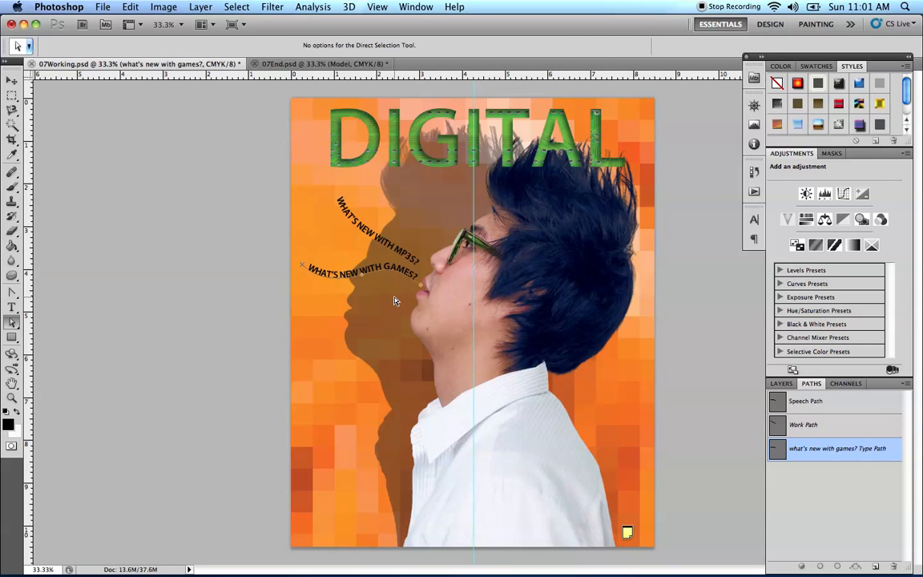
{"action": "left_click", "coordinate": [402, 276]}
{"action": "left_click", "coordinate": [415, 286]}
{"action": "left_click_drag", "start_coordinate": [413, 286], "coordinate": [415, 292]}
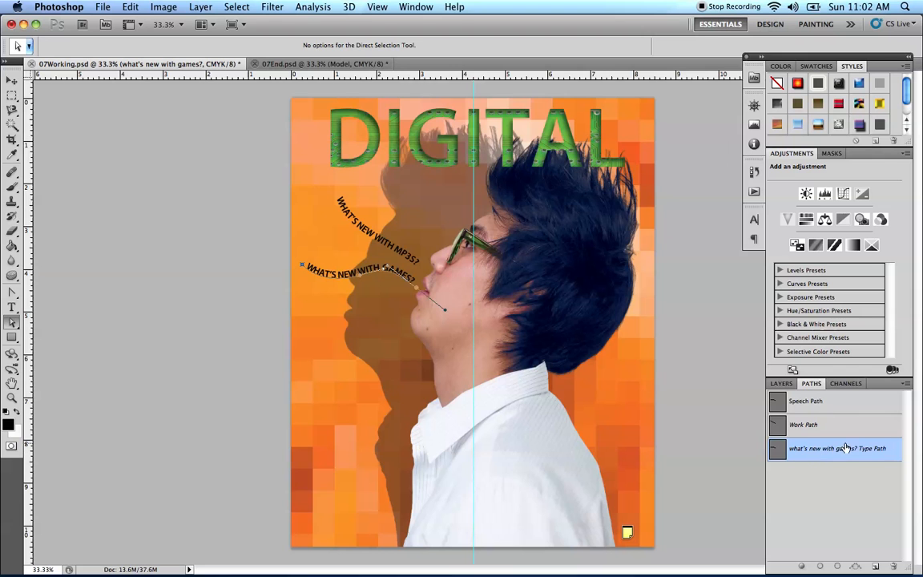
Duplicate the "what's new with games?" layer within 07Working.psd, naming the copy "what's new with Phones?".
{"action": "left_click", "coordinate": [781, 384]}
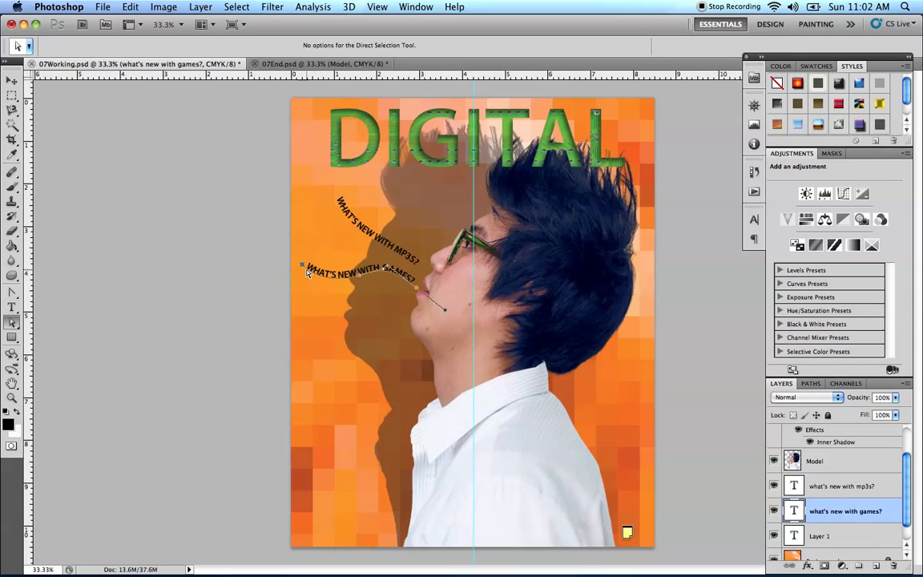
{"action": "left_click", "coordinate": [381, 243]}
{"action": "scroll", "coordinate": [914, 477], "scroll_direction": "down", "scroll_amount": 1}
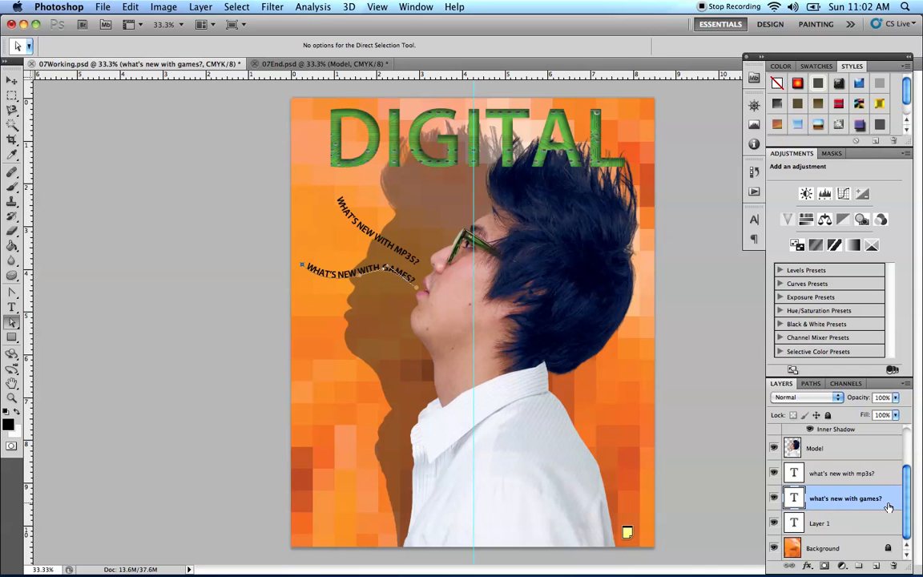
{"action": "right_click", "coordinate": [847, 498]}
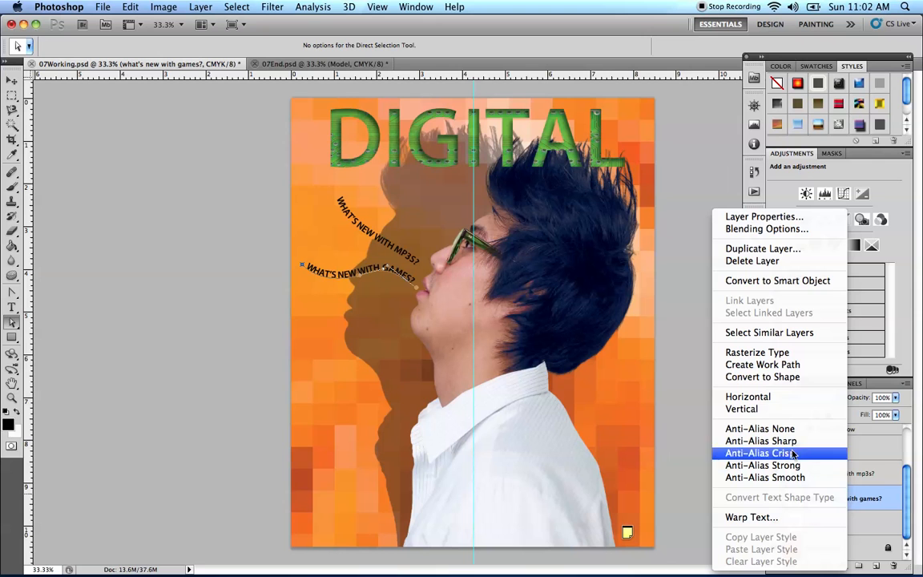
{"action": "left_click", "coordinate": [749, 250]}
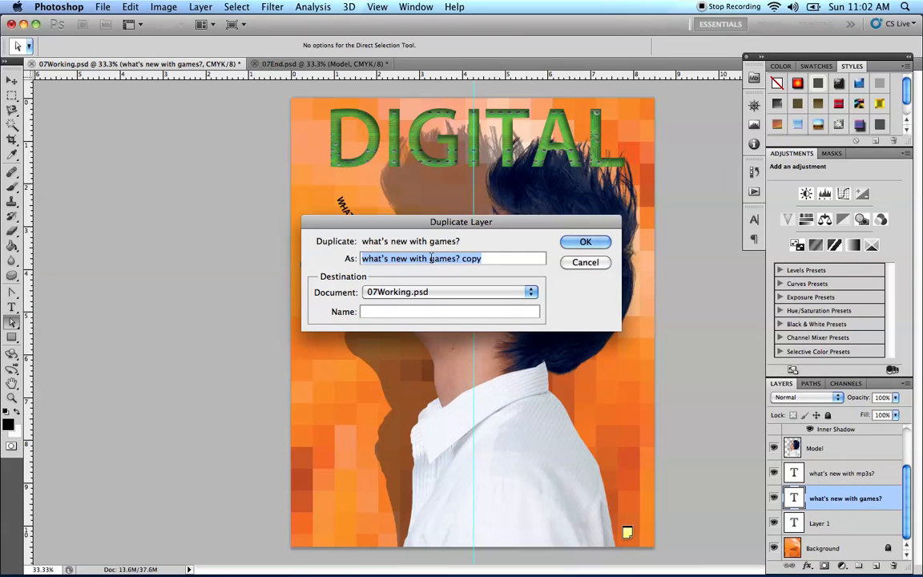
{"action": "left_click_drag", "start_coordinate": [440, 258], "coordinate": [431, 258]}
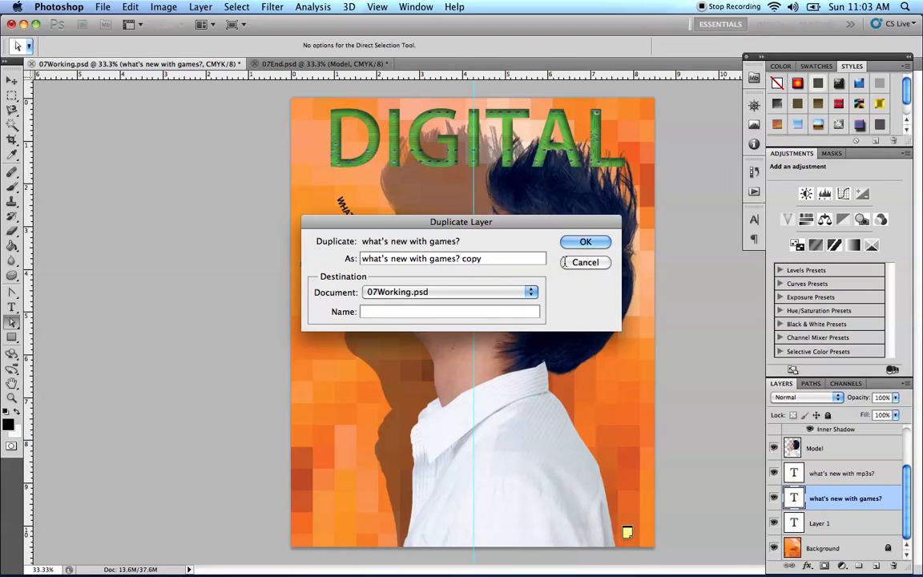
{"action": "left_click_drag", "start_coordinate": [430, 258], "coordinate": [526, 258]}
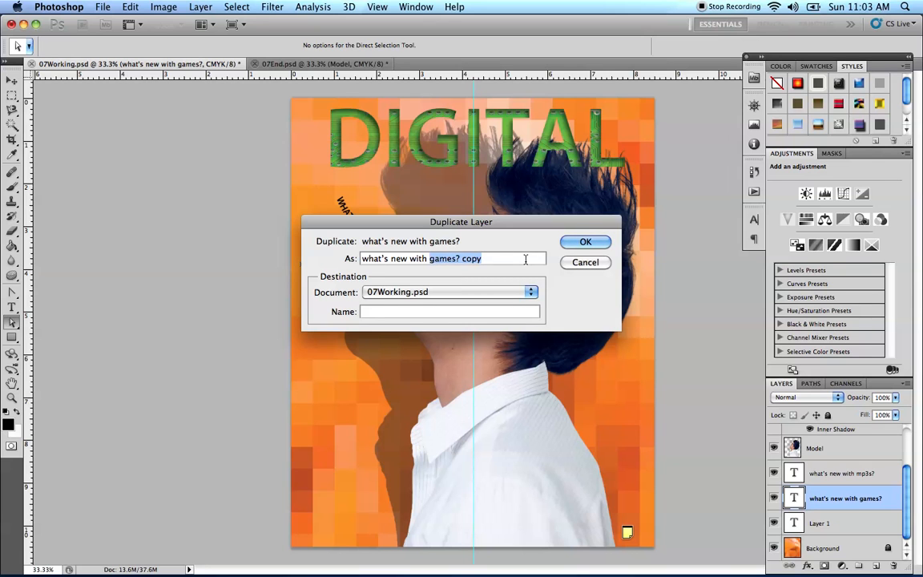
{"action": "type", "text": "Phones?"}
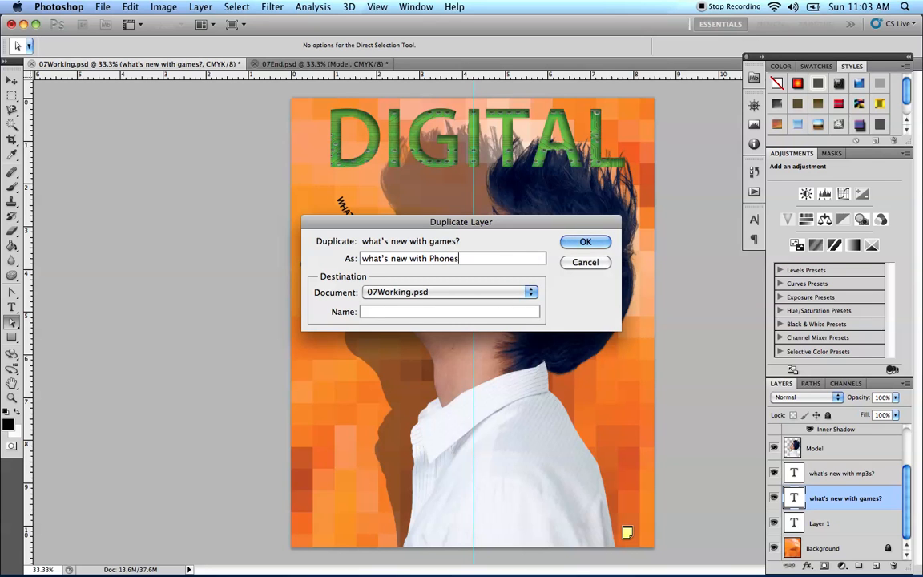
{"action": "left_click", "coordinate": [585, 241]}
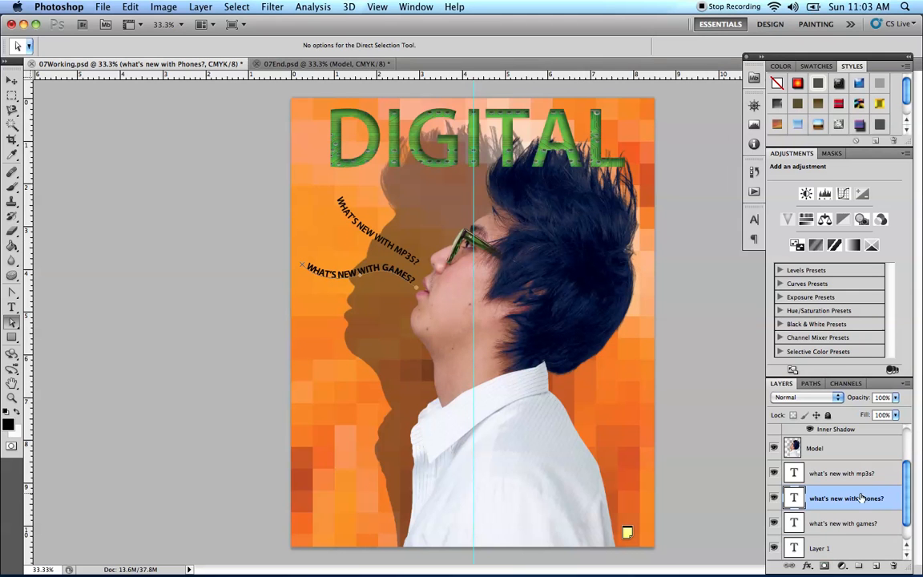
Move the duplicated Phones text below the games text and pull the left end of its path further down.
{"action": "left_click", "coordinate": [12, 80]}
{"action": "left_click_drag", "start_coordinate": [357, 274], "coordinate": [353, 291]}
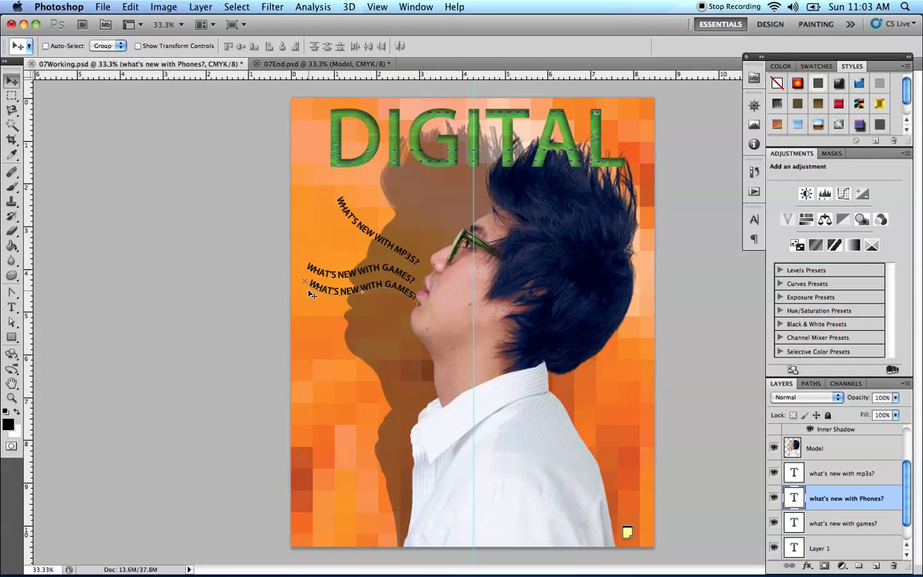
{"action": "left_click", "coordinate": [12, 323]}
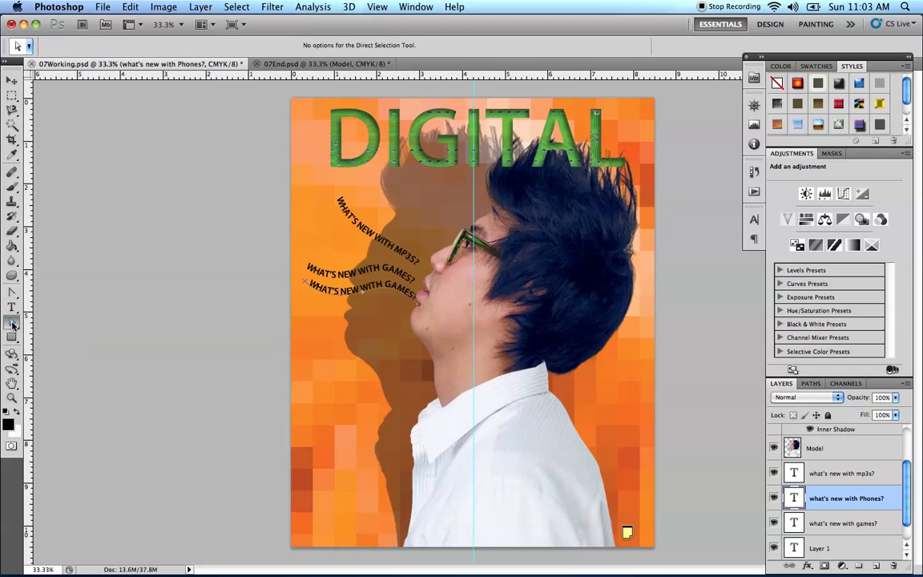
{"action": "left_click", "coordinate": [304, 284]}
{"action": "mouse_move", "coordinate": [305, 283]}
{"action": "left_mouse_down"}
{"action": "mouse_move", "coordinate": [305, 313]}
{"action": "mouse_move", "coordinate": [303, 297]}
{"action": "left_mouse_up"}
{"action": "left_click_drag", "start_coordinate": [313, 333], "coordinate": [314, 335]}
Reshape the Phones text's path into a curve rising to the model's mouth, adjusting its middle and both end points.
{"action": "left_click_drag", "start_coordinate": [362, 298], "coordinate": [396, 290]}
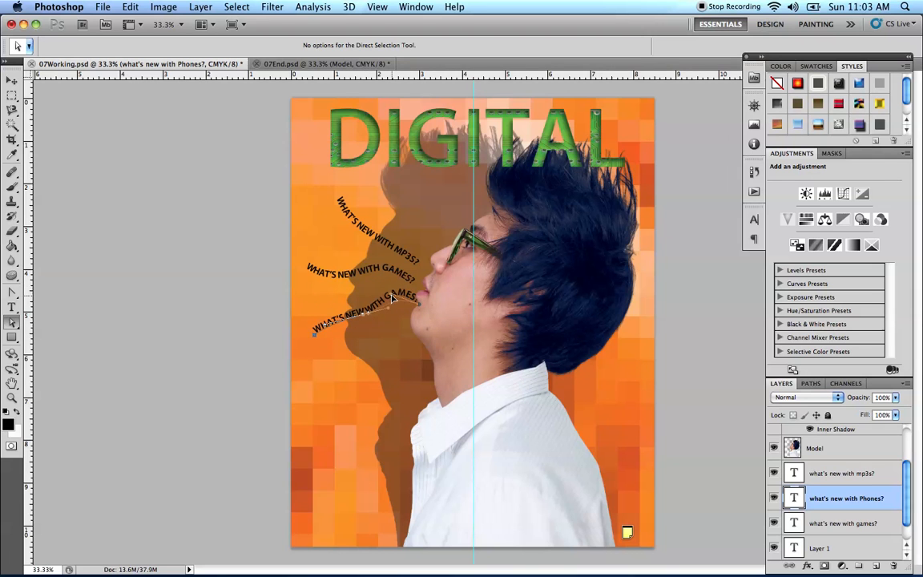
{"action": "left_click_drag", "start_coordinate": [369, 321], "coordinate": [335, 333]}
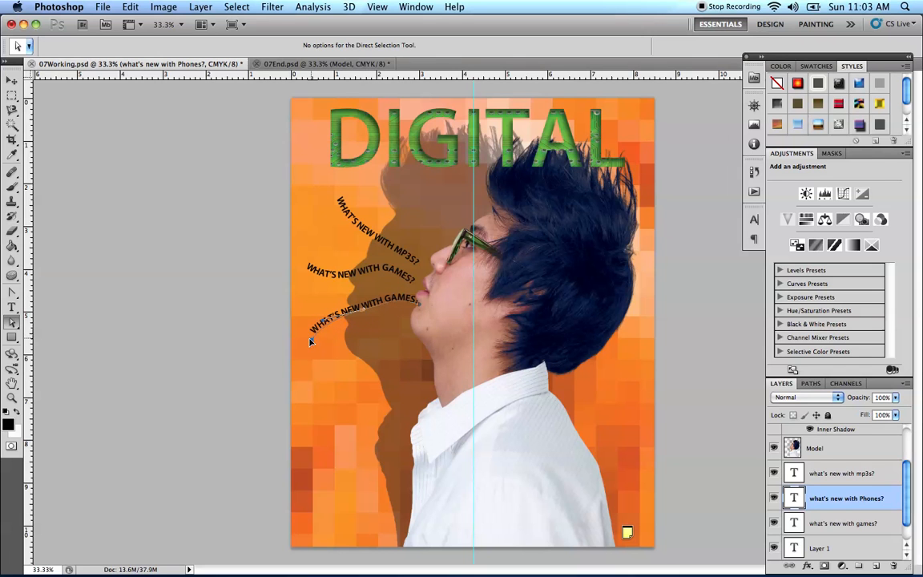
{"action": "left_click", "coordinate": [309, 346]}
{"action": "left_click", "coordinate": [424, 297]}
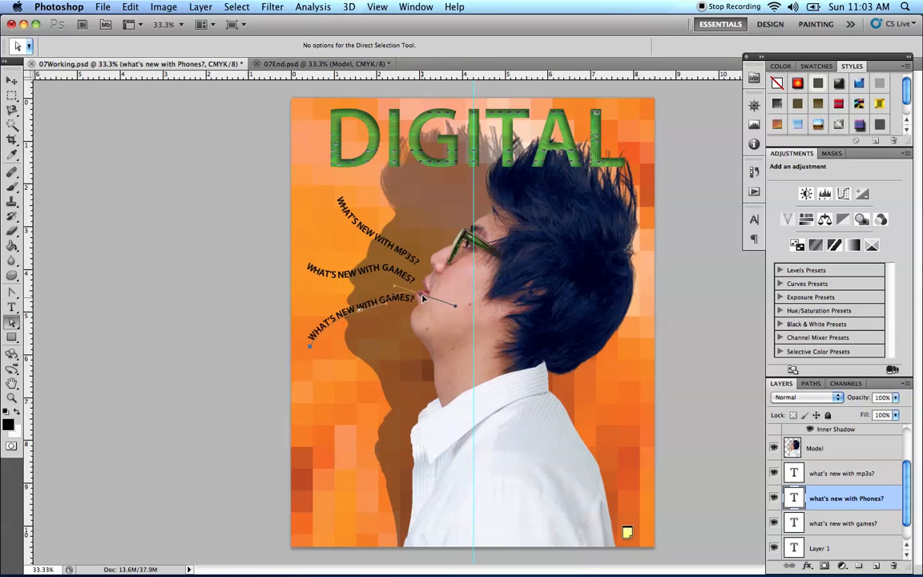
{"action": "left_click_drag", "start_coordinate": [423, 297], "coordinate": [419, 302]}
{"action": "left_click", "coordinate": [358, 318]}
{"action": "left_click_drag", "start_coordinate": [359, 319], "coordinate": [395, 295]}
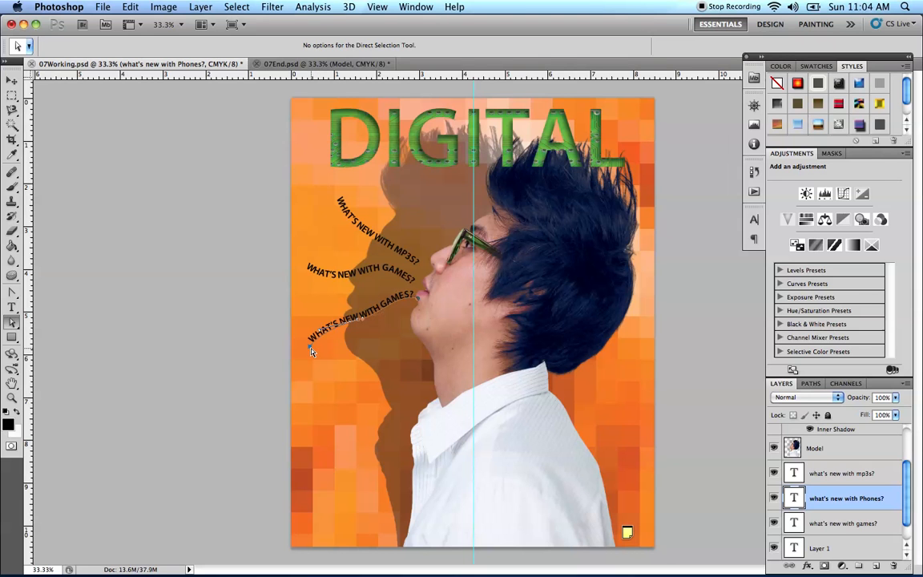
{"action": "left_click_drag", "start_coordinate": [317, 353], "coordinate": [317, 359]}
Nudge the "what's new with games?" text slightly down and place its layer above the "what's new with Phones?" layer.
{"action": "left_click", "coordinate": [875, 529]}
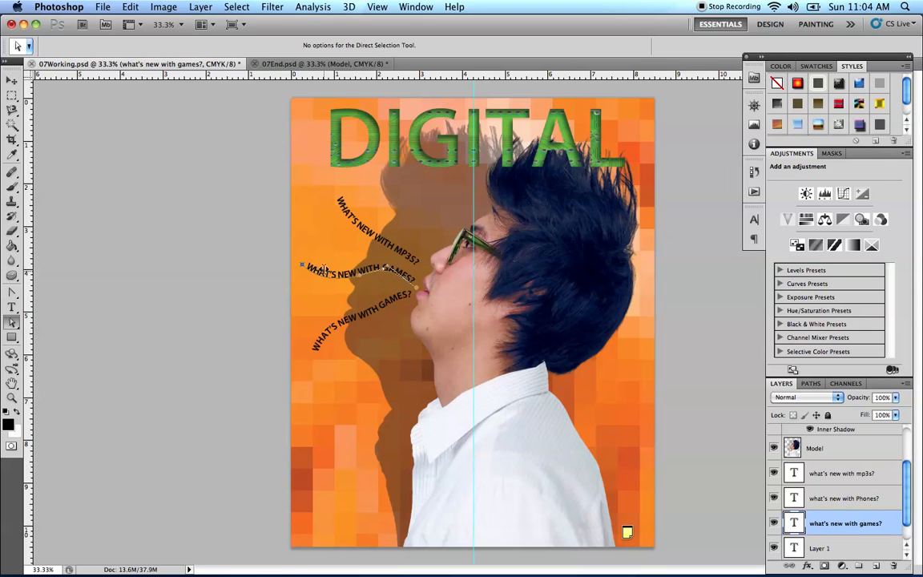
{"action": "left_click", "coordinate": [14, 323]}
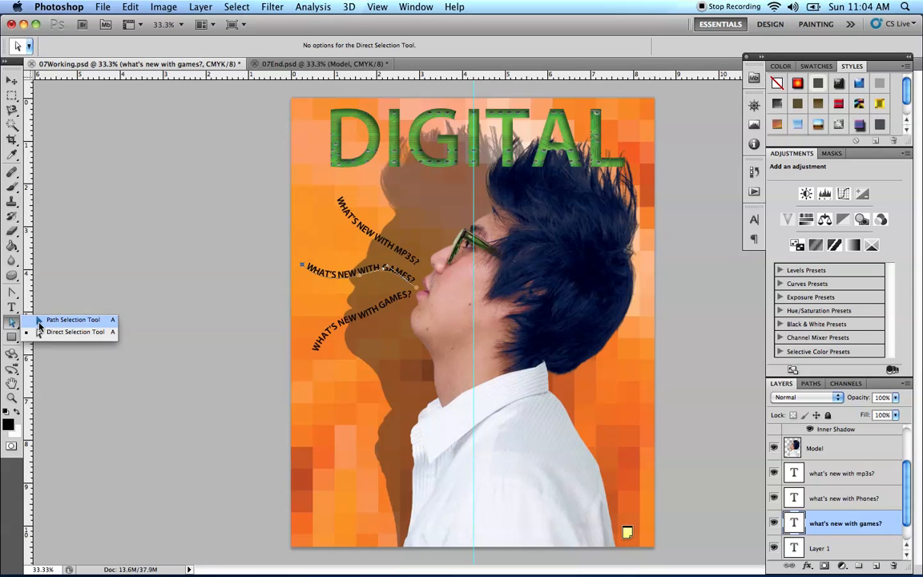
{"action": "left_click", "coordinate": [71, 320]}
{"action": "left_click_drag", "start_coordinate": [343, 277], "coordinate": [355, 282]}
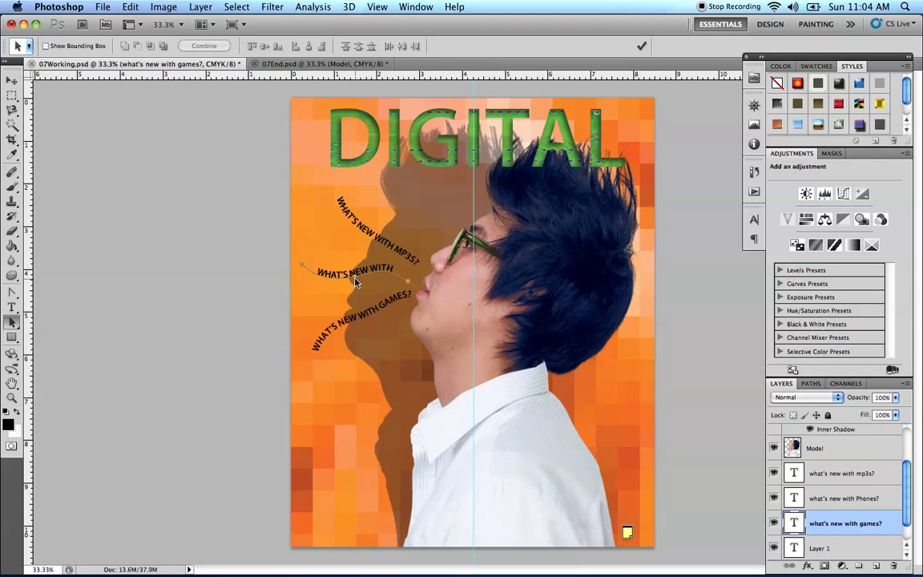
{"action": "key", "text": "super+z"}
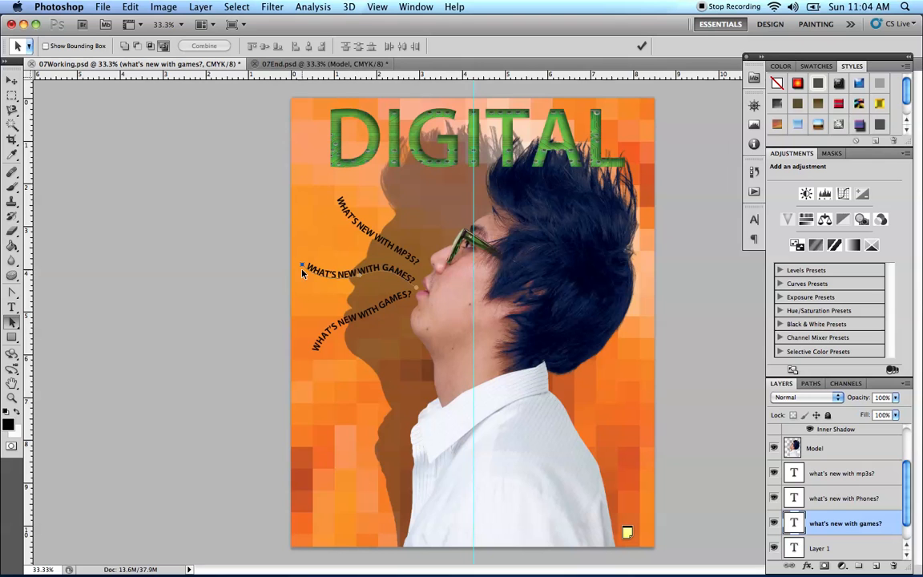
{"action": "mouse_move", "coordinate": [305, 270]}
{"action": "left_mouse_down"}
{"action": "mouse_move", "coordinate": [298, 277]}
{"action": "mouse_move", "coordinate": [311, 263]}
{"action": "left_mouse_up"}
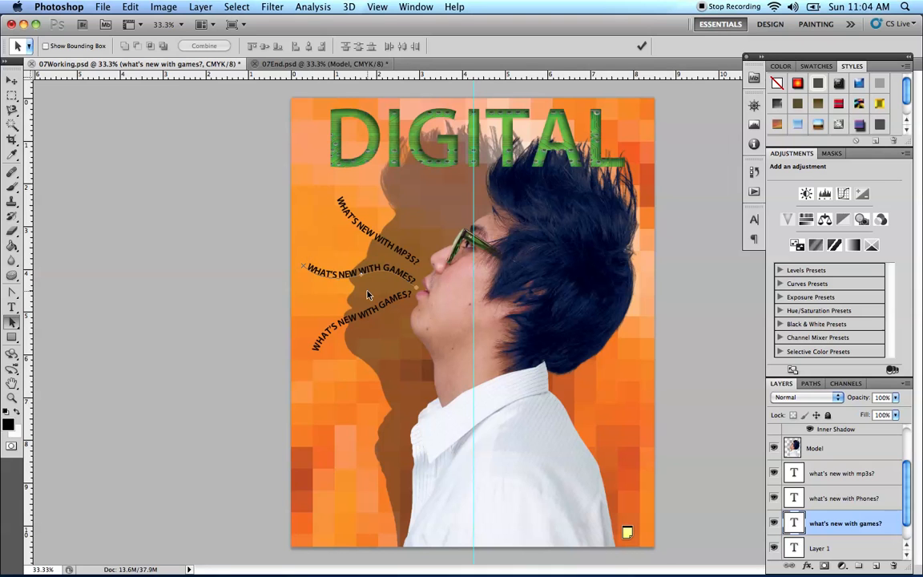
{"action": "left_click", "coordinate": [12, 80]}
{"action": "left_click_drag", "start_coordinate": [322, 273], "coordinate": [321, 275]}
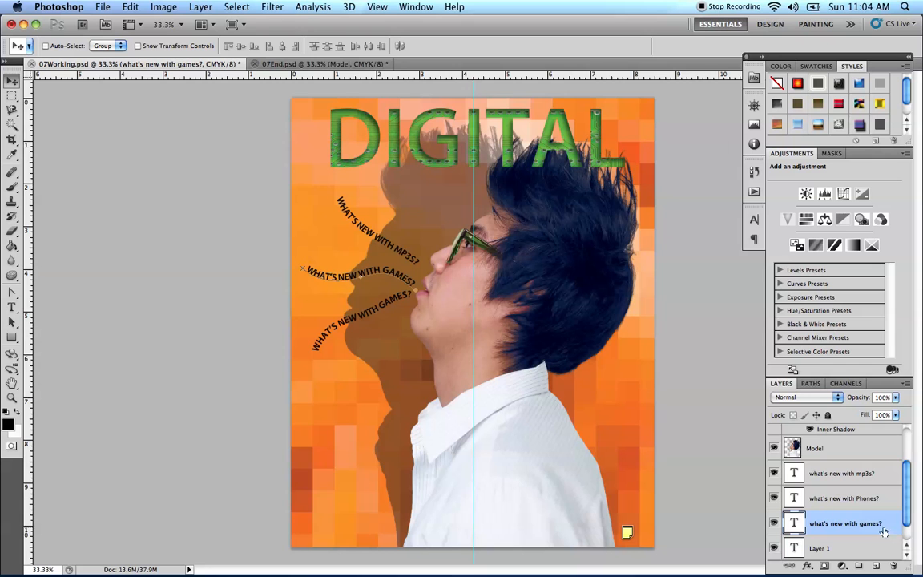
{"action": "left_click", "coordinate": [816, 498]}
{"action": "left_click_drag", "start_coordinate": [859, 523], "coordinate": [855, 488]}
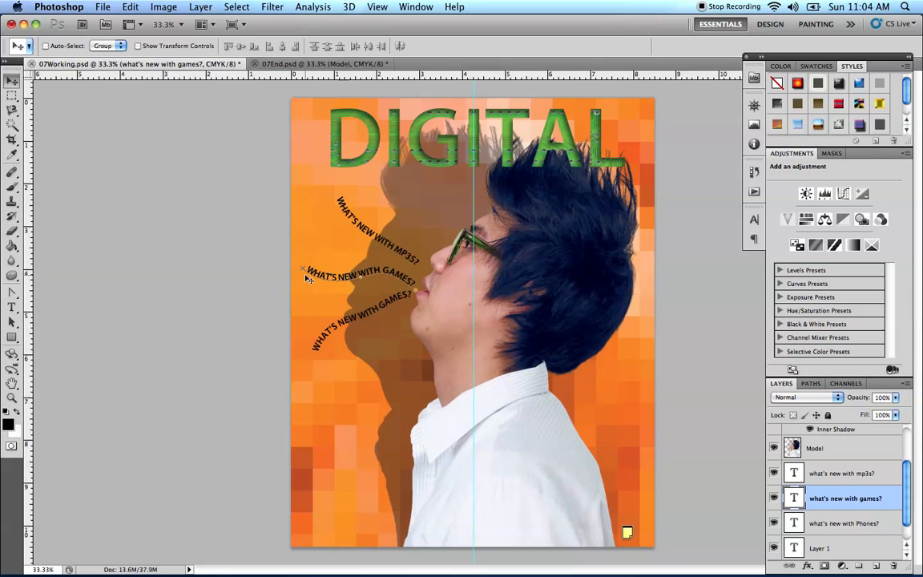
Select the "what's new with Phones?" layer and bend its path into a more arched curve ending at the model's mouth.
{"action": "left_click_drag", "start_coordinate": [12, 321], "coordinate": [47, 339]}
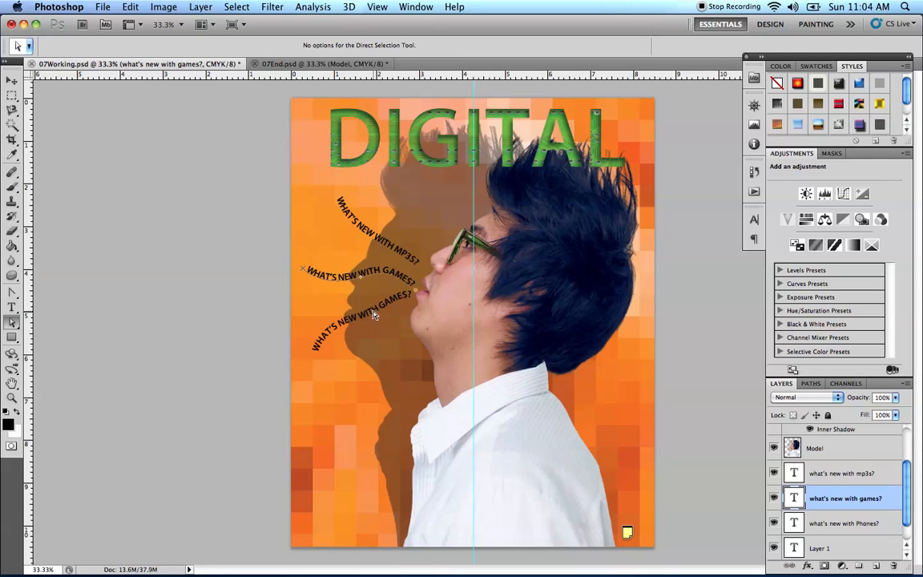
{"action": "left_click", "coordinate": [877, 525]}
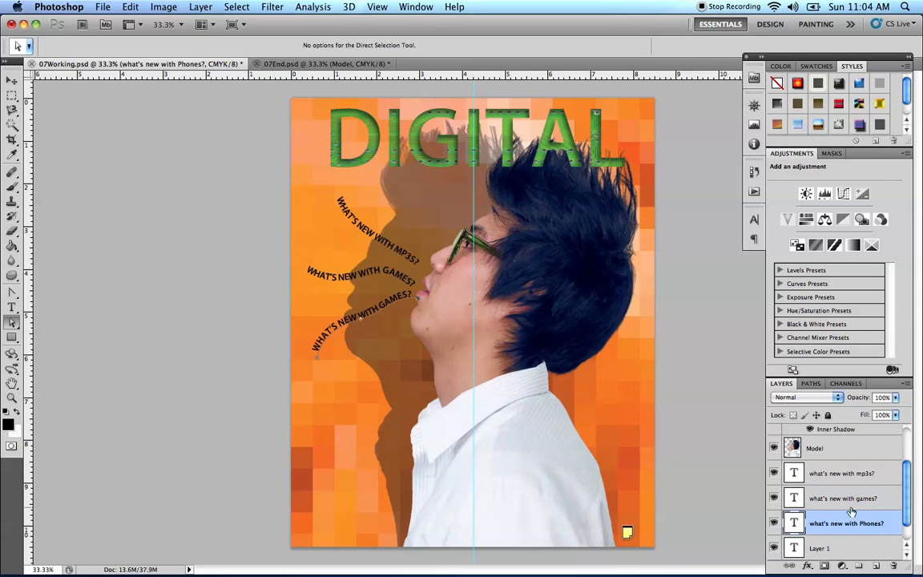
{"action": "left_click", "coordinate": [361, 323]}
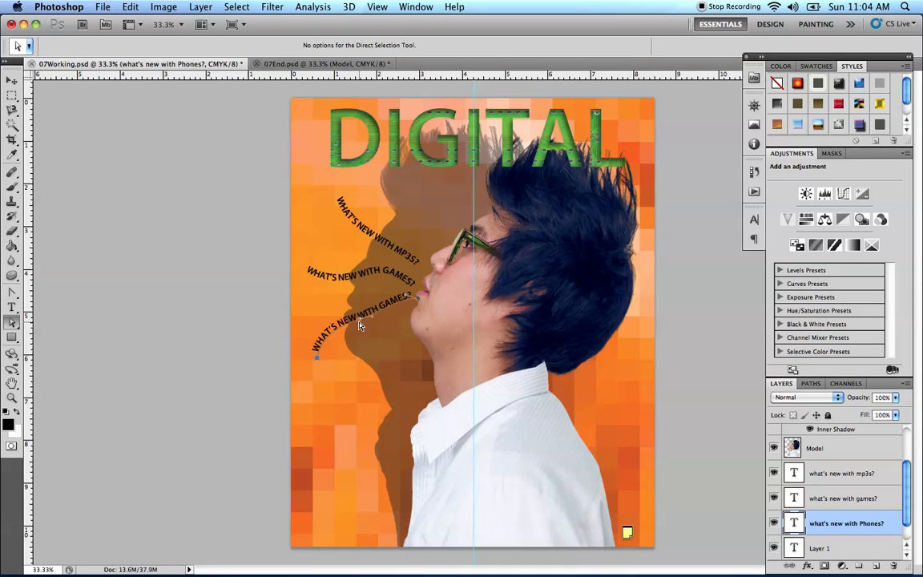
{"action": "left_click", "coordinate": [357, 313]}
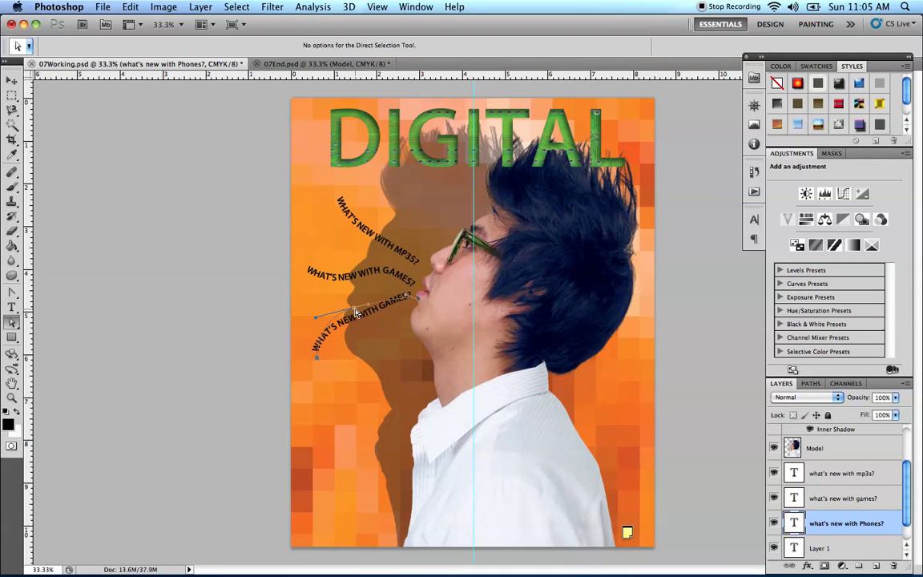
{"action": "left_click_drag", "start_coordinate": [357, 313], "coordinate": [404, 298]}
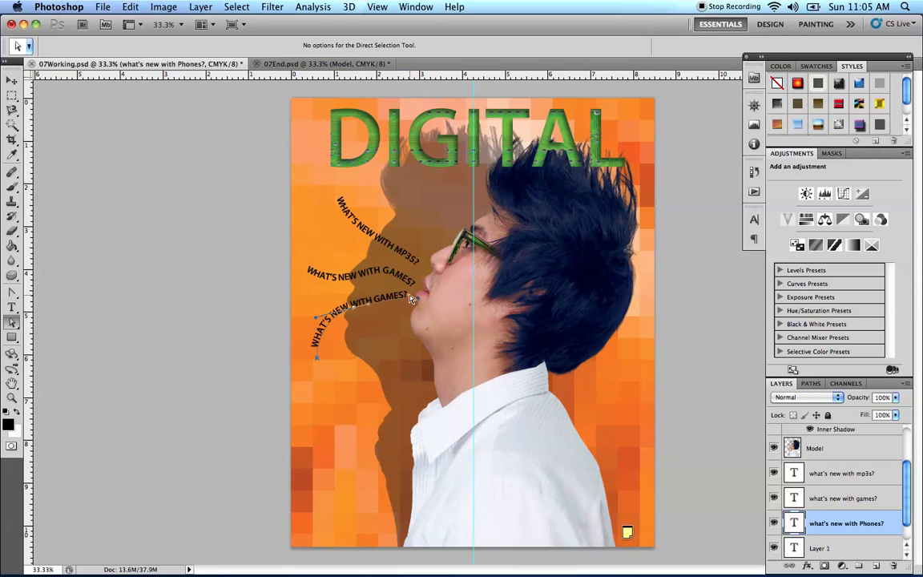
{"action": "left_click_drag", "start_coordinate": [405, 312], "coordinate": [416, 297]}
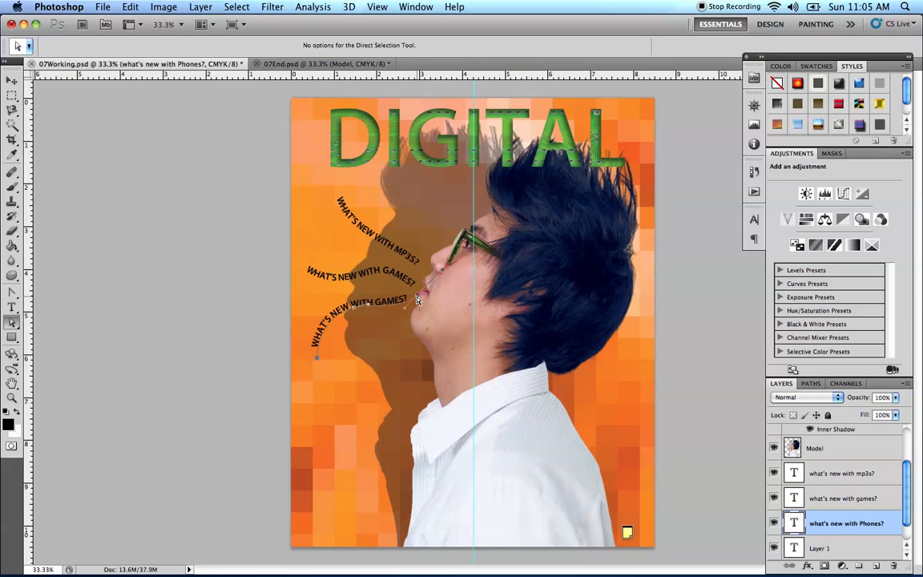
Select the "what's new with games?" layer and raise the left end point of its path.
{"action": "left_click", "coordinate": [881, 499]}
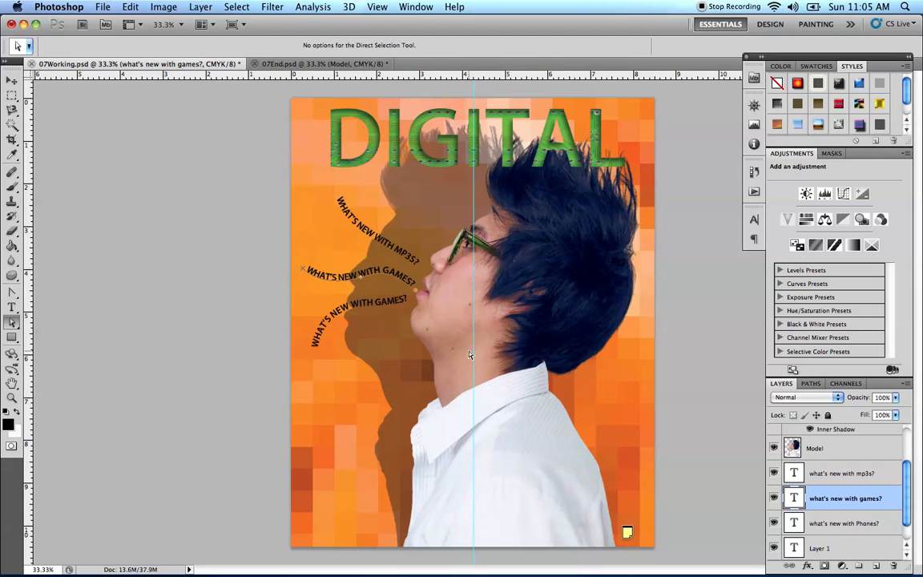
{"action": "left_click", "coordinate": [301, 268]}
{"action": "left_click_drag", "start_coordinate": [302, 274], "coordinate": [304, 257]}
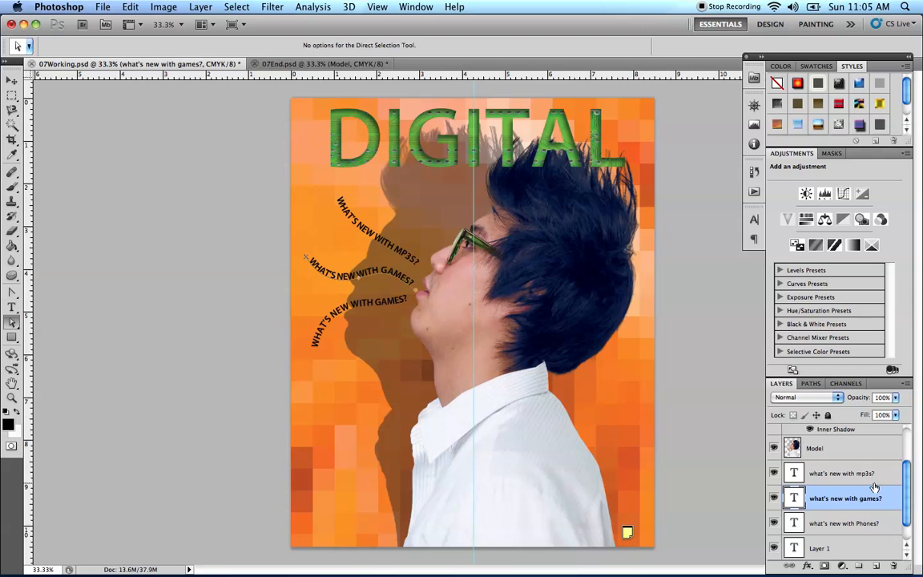
Select the "what's new with mp3s?" layer, adjust its path's curve, and shift the left end point slightly outward and down.
{"action": "left_click", "coordinate": [841, 473]}
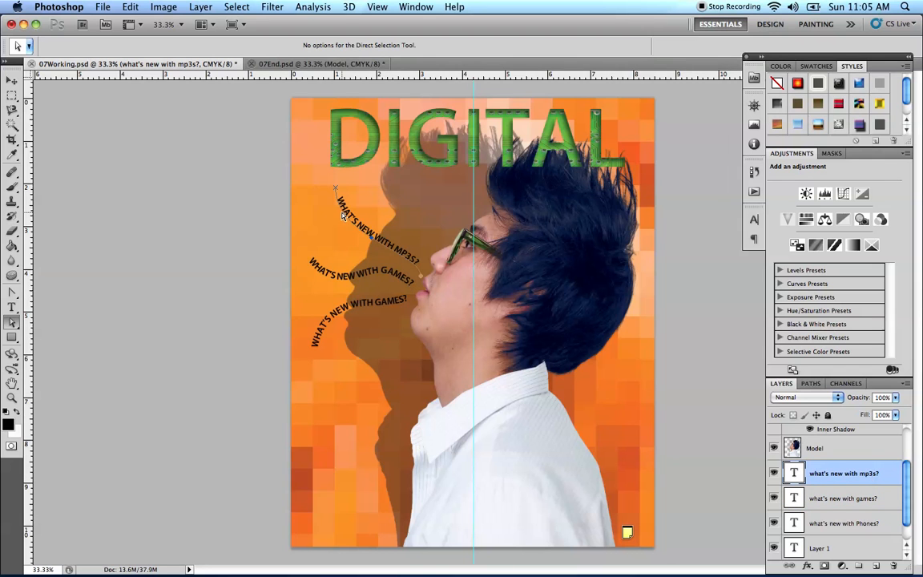
{"action": "left_click", "coordinate": [363, 247]}
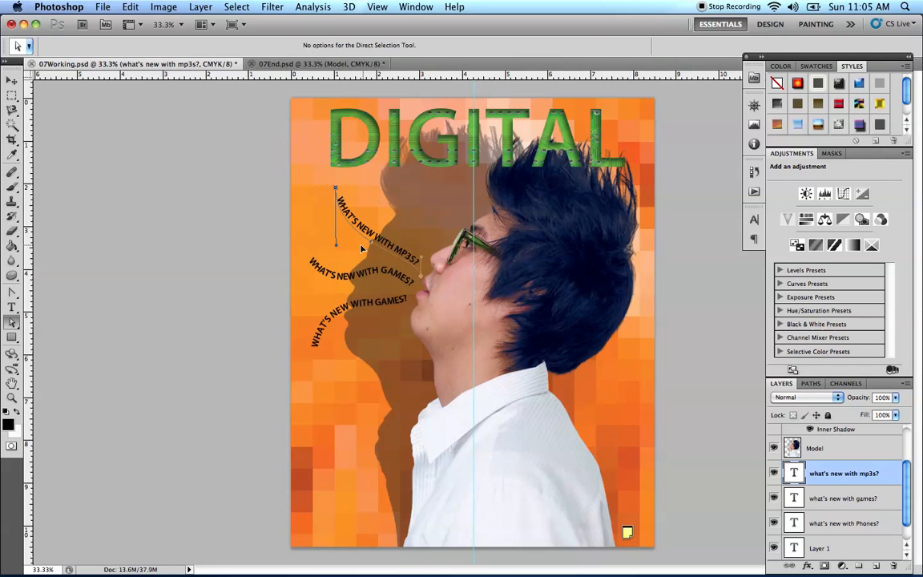
{"action": "left_click_drag", "start_coordinate": [361, 249], "coordinate": [360, 250]}
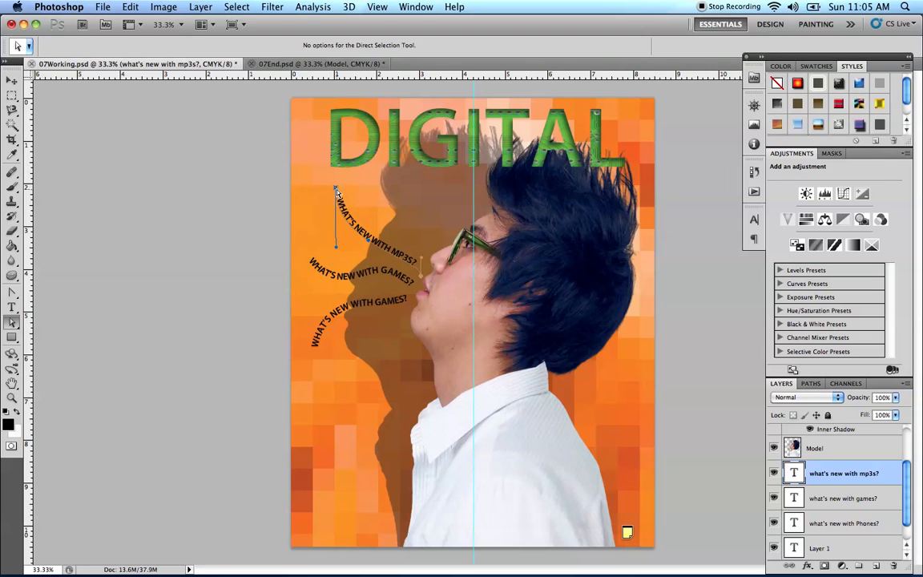
{"action": "left_click_drag", "start_coordinate": [331, 193], "coordinate": [327, 194]}
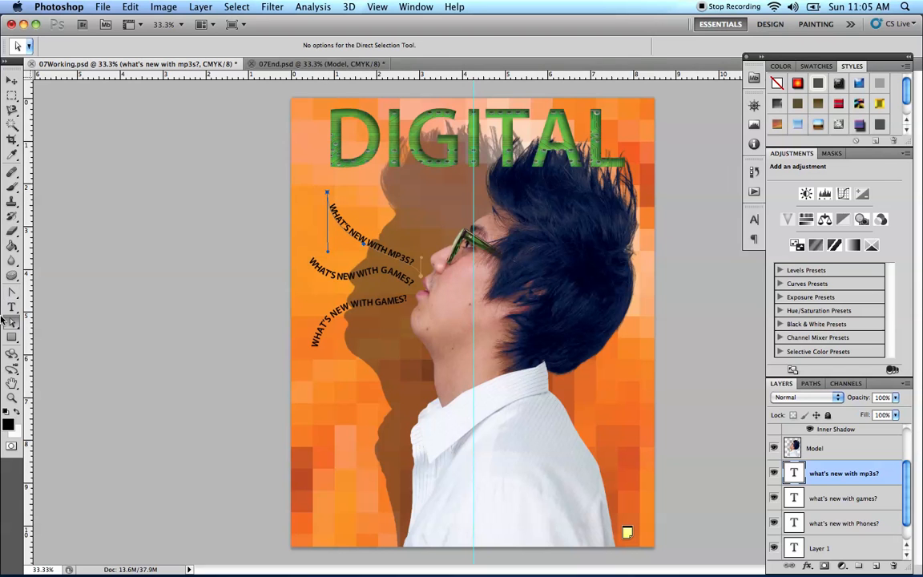
Add an anchor point midway along the MP3s text's path and pull it down to deepen the curve.
{"action": "left_click", "coordinate": [12, 294]}
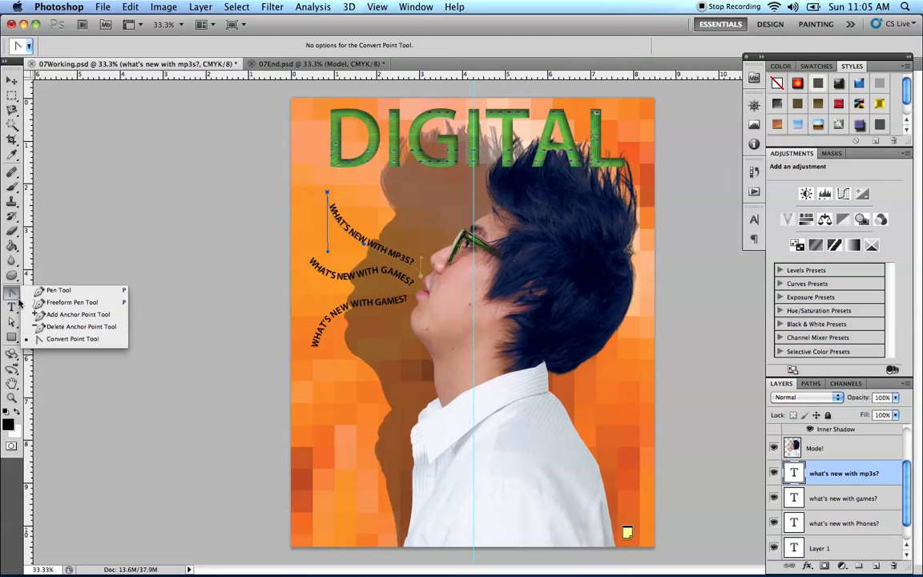
{"action": "left_click", "coordinate": [61, 314]}
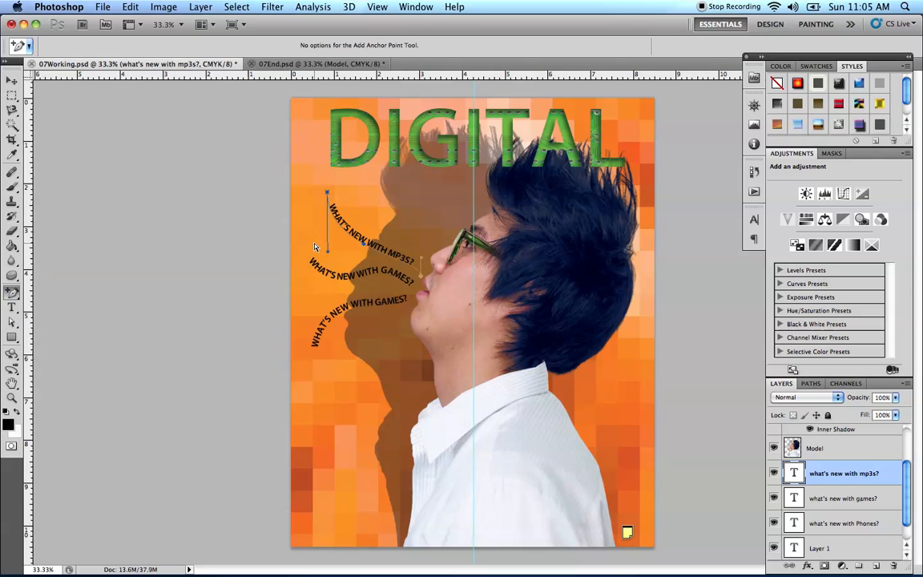
{"action": "left_click", "coordinate": [360, 244]}
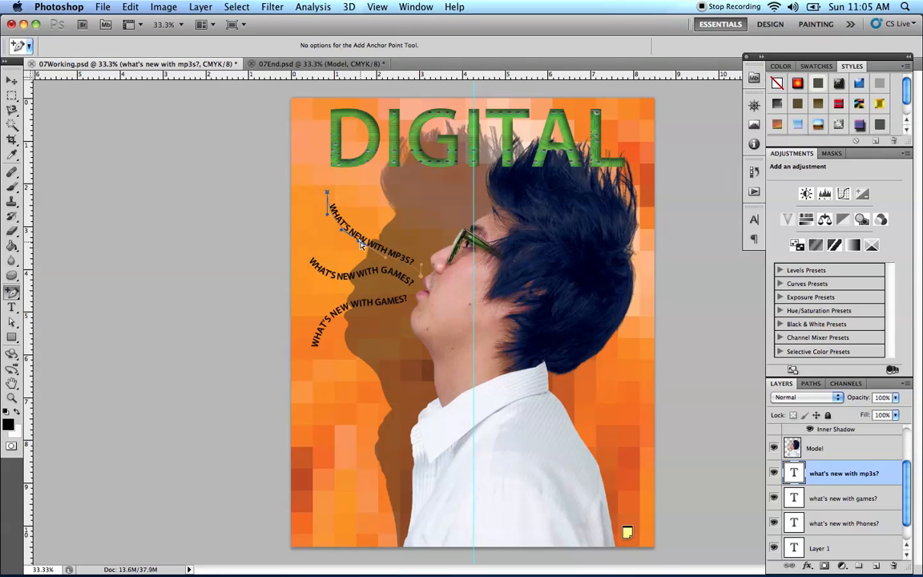
{"action": "left_click", "coordinate": [11, 323]}
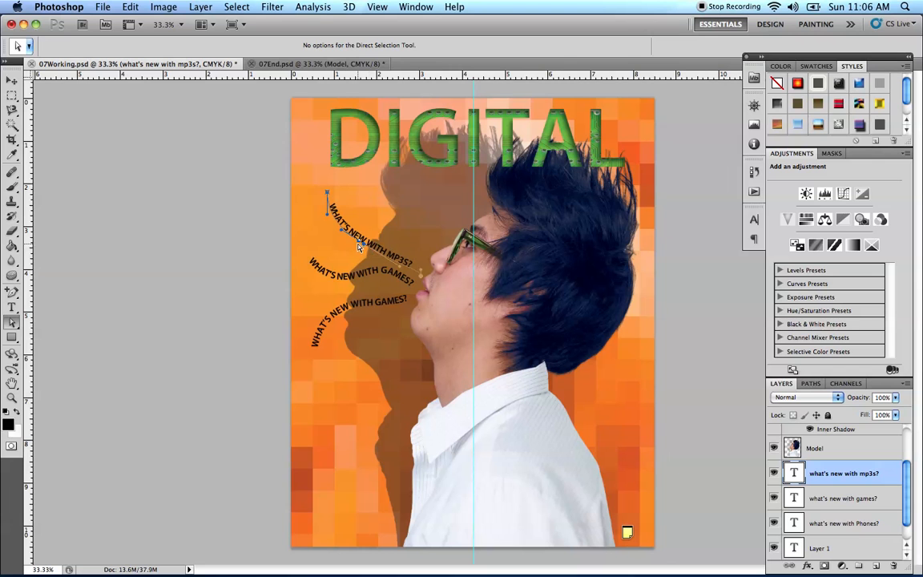
{"action": "left_click_drag", "start_coordinate": [360, 244], "coordinate": [354, 250]}
{"action": "left_click_drag", "start_coordinate": [396, 278], "coordinate": [402, 265]}
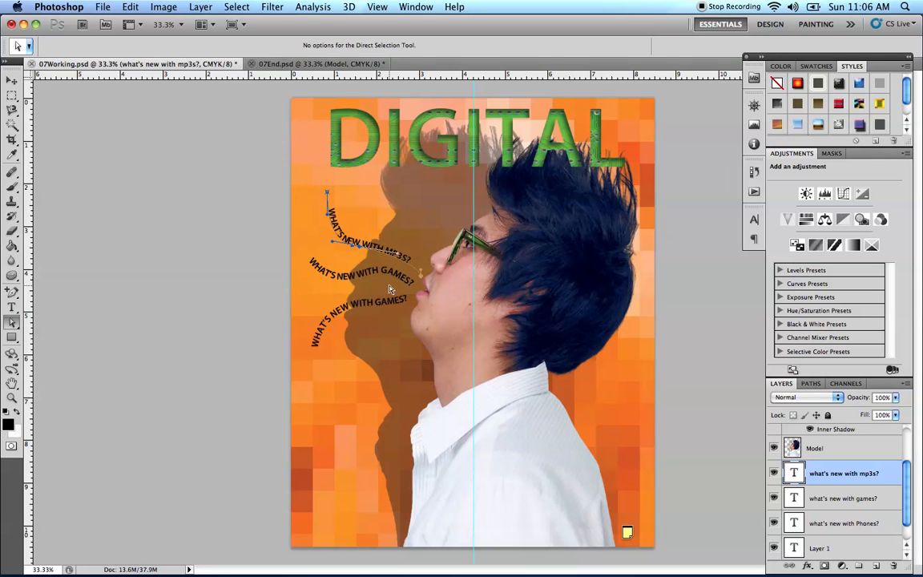
Move the MP3s path's right end point down to the model's lips and its left end point slightly outward and down.
{"action": "left_click", "coordinate": [421, 277]}
{"action": "left_click_drag", "start_coordinate": [421, 278], "coordinate": [425, 286]}
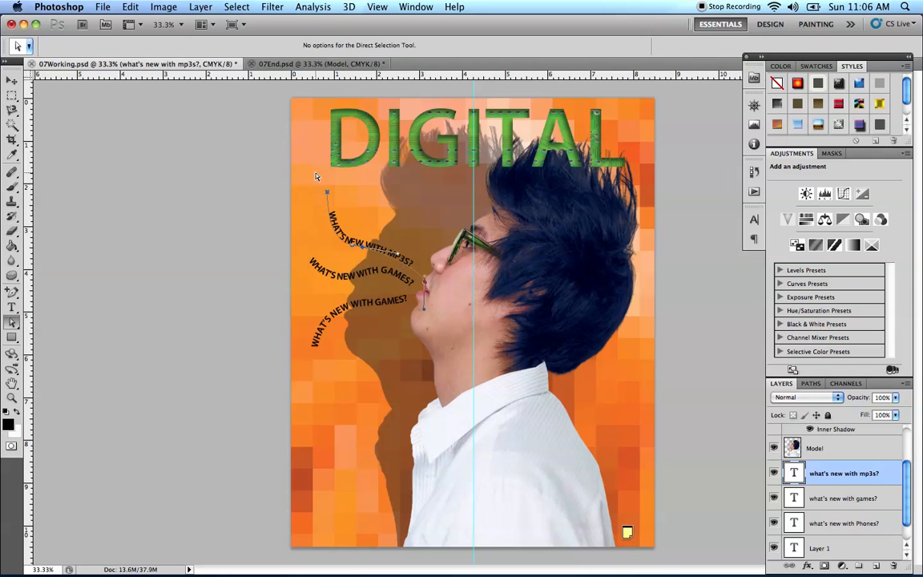
{"action": "left_click_drag", "start_coordinate": [328, 193], "coordinate": [322, 198]}
Set the letter tracking of the whole "What's new with MP3s?" text to 5.
{"action": "left_click", "coordinate": [12, 307]}
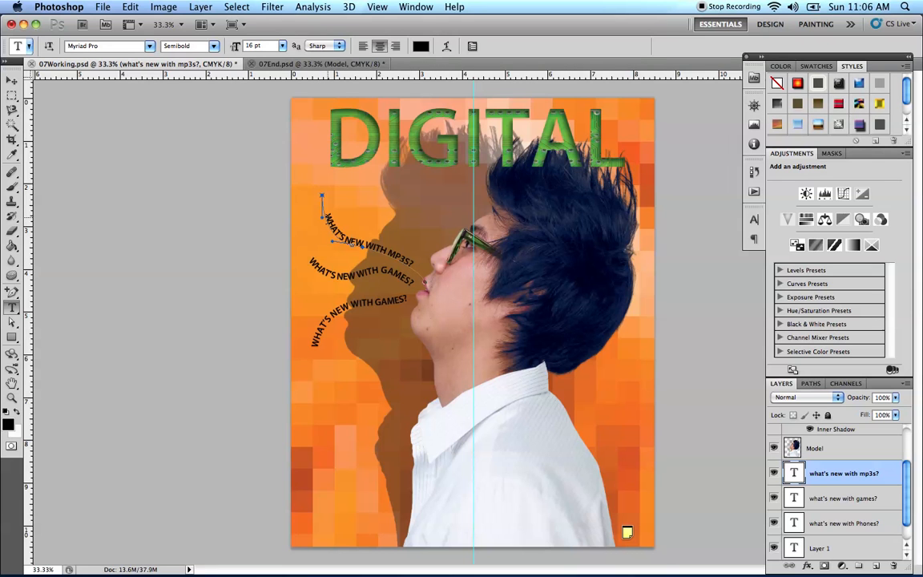
{"action": "left_click_drag", "start_coordinate": [321, 211], "coordinate": [415, 262]}
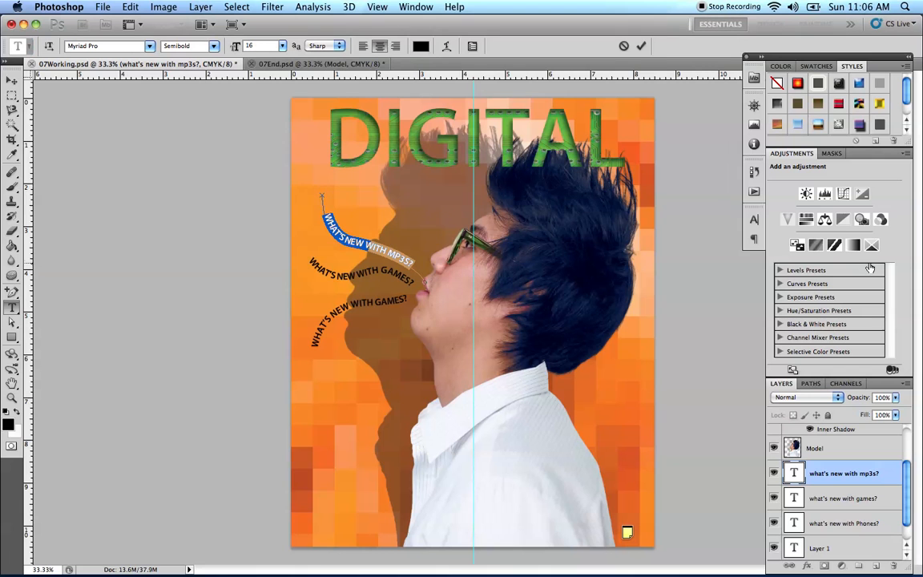
{"action": "left_click", "coordinate": [755, 219]}
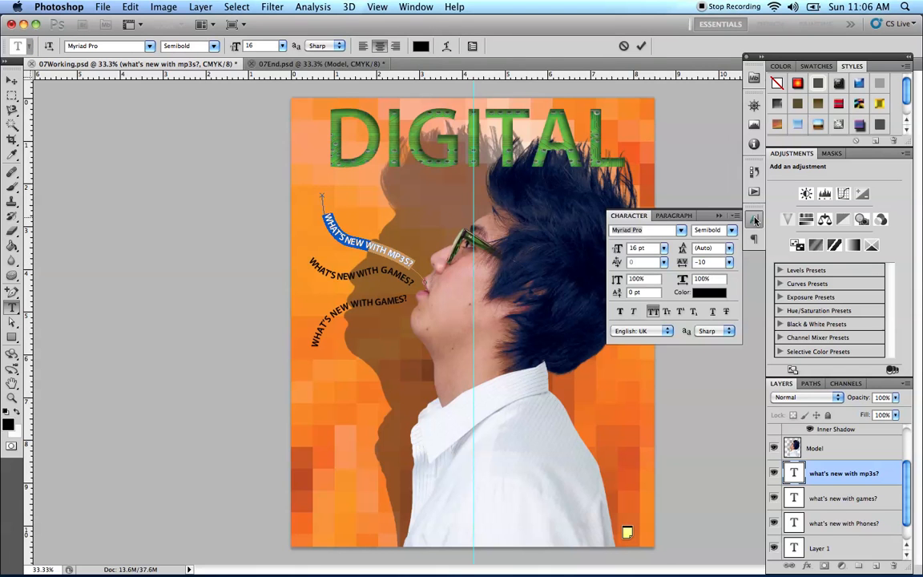
{"action": "left_click", "coordinate": [729, 263]}
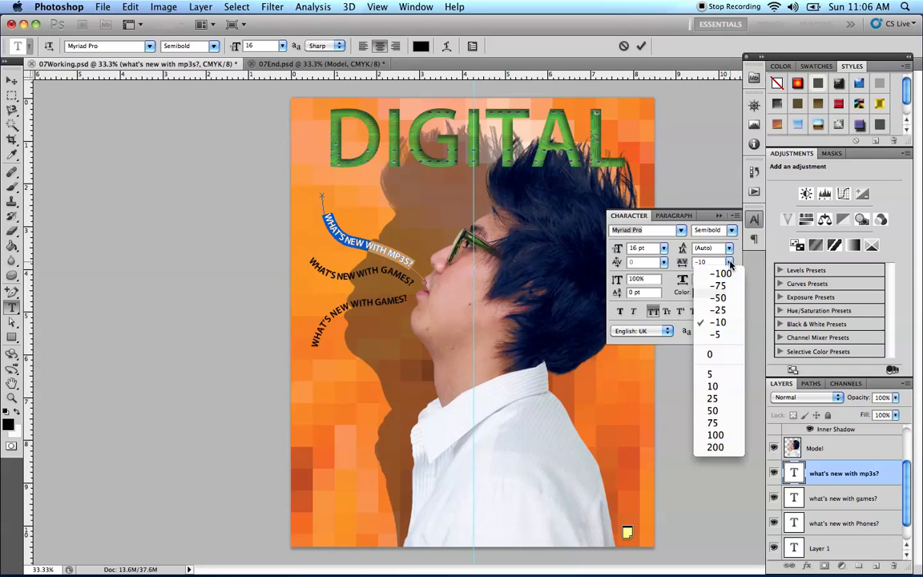
{"action": "left_click", "coordinate": [719, 335]}
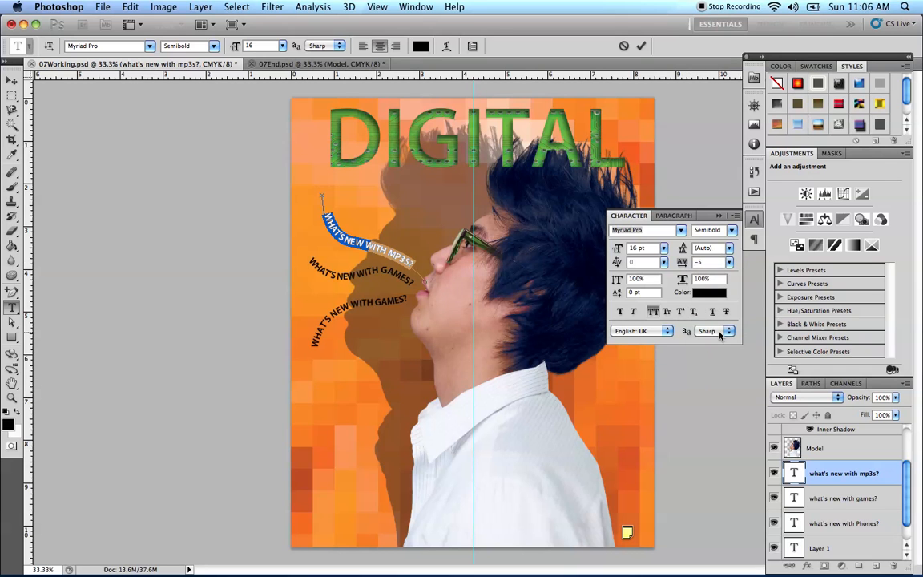
{"action": "left_click", "coordinate": [728, 264]}
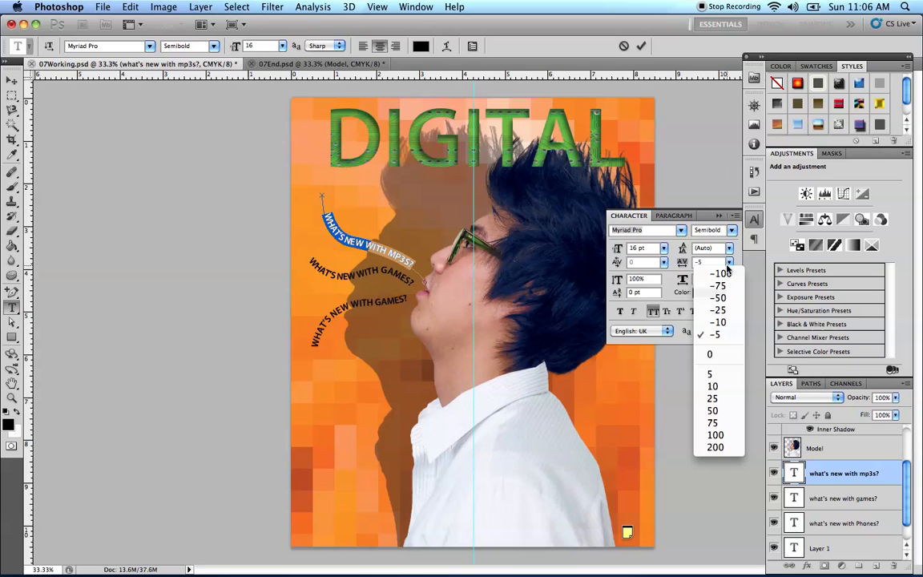
{"action": "left_click", "coordinate": [709, 375]}
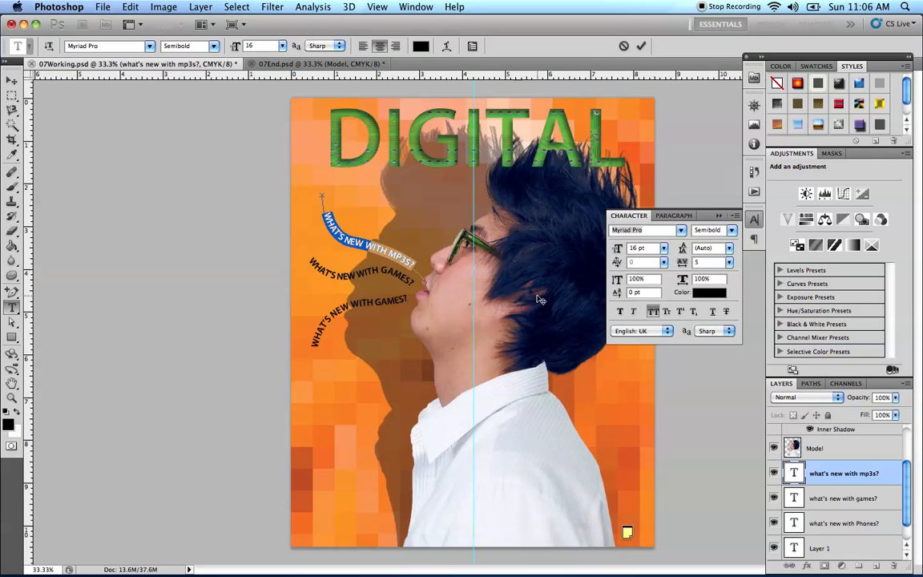
{"action": "left_click", "coordinate": [721, 216]}
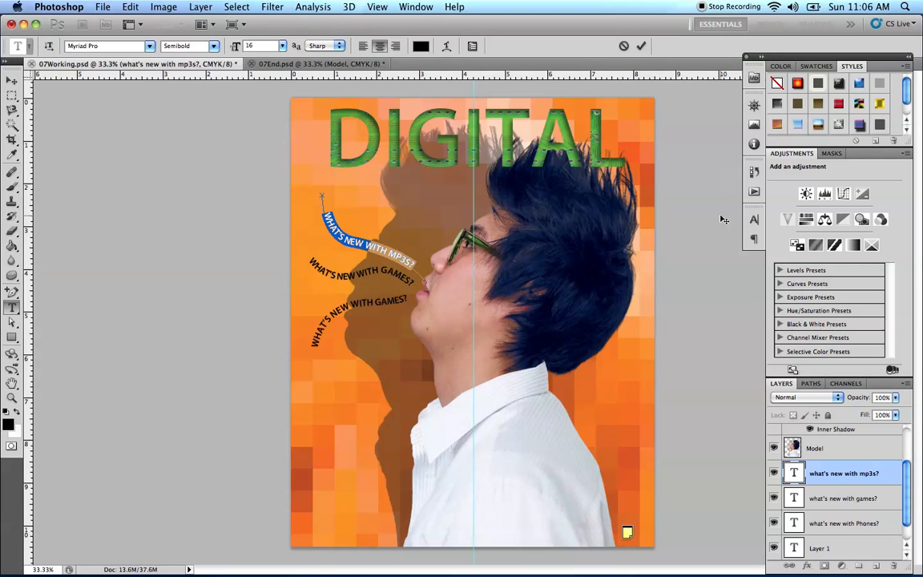
{"action": "left_click", "coordinate": [411, 249]}
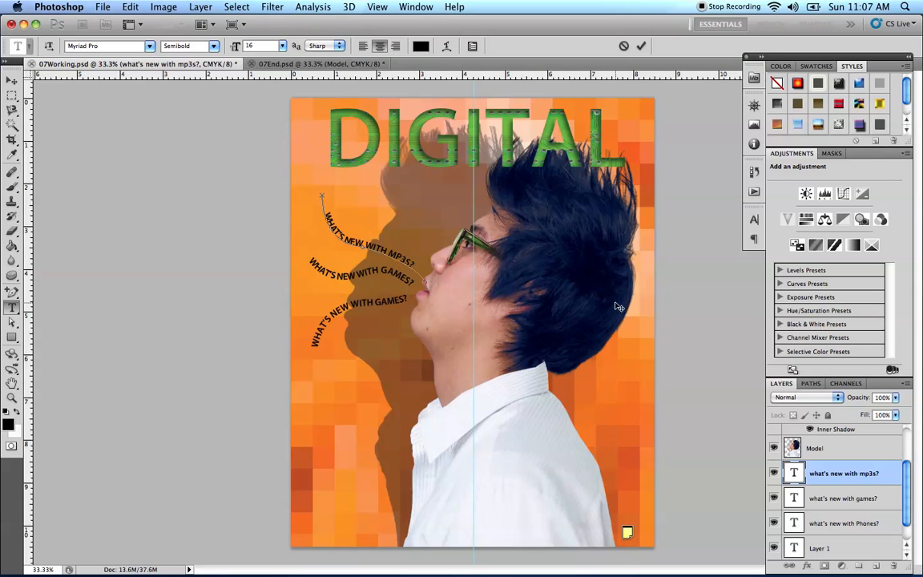
Warp the MP3s text with a horizontal Wave: bend +47%, horizontal distortion -12%, vertical distortion -3%.
{"action": "right_click", "coordinate": [825, 475]}
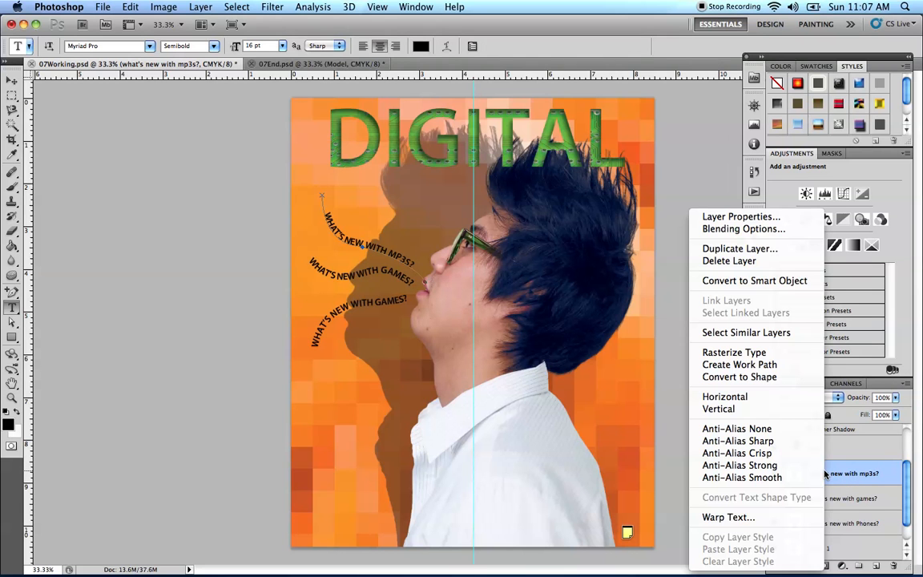
{"action": "left_click", "coordinate": [729, 518]}
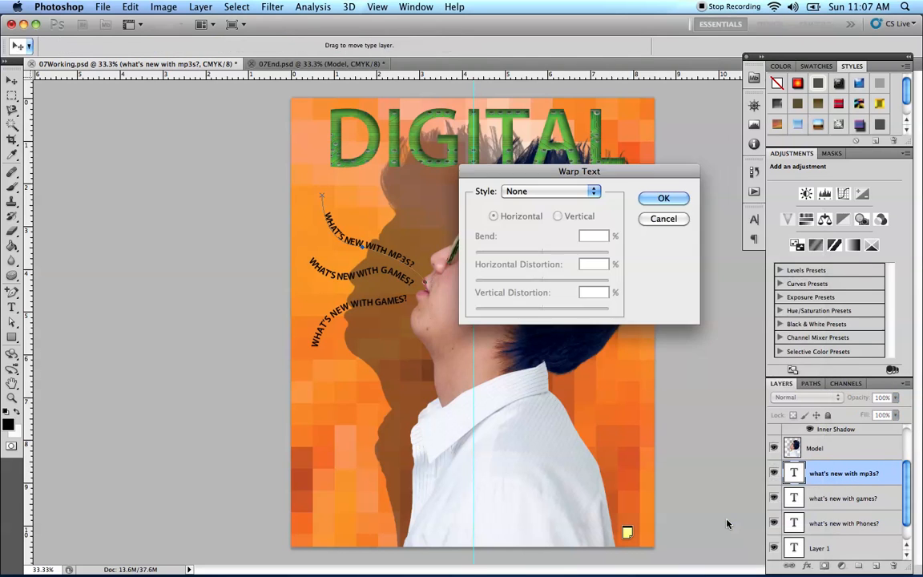
{"action": "left_click", "coordinate": [594, 192]}
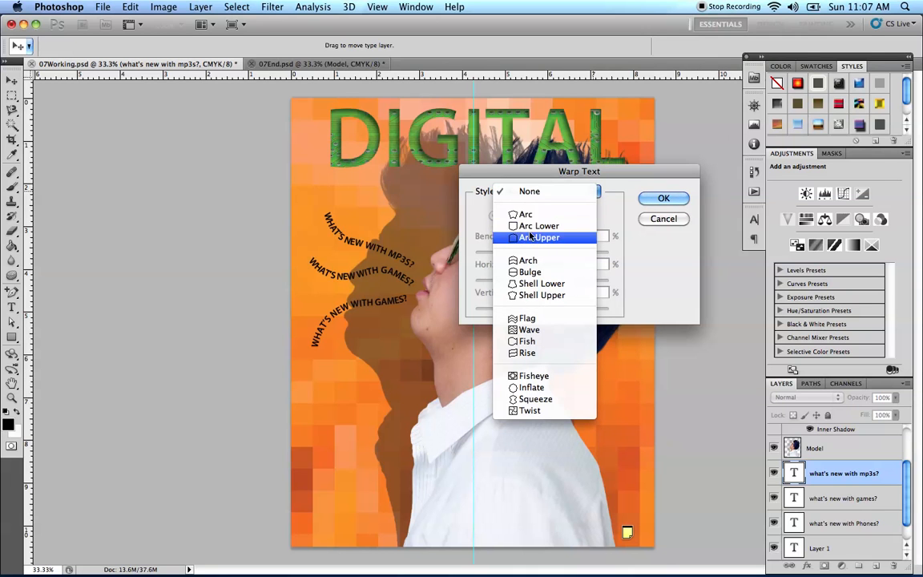
{"action": "left_click", "coordinate": [530, 332]}
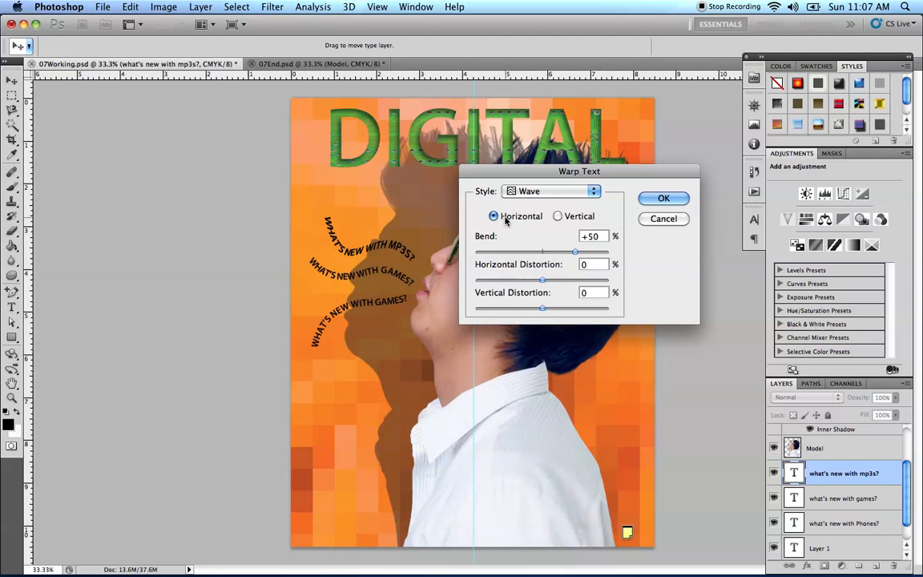
{"action": "mouse_move", "coordinate": [575, 255]}
{"action": "left_mouse_down"}
{"action": "mouse_move", "coordinate": [586, 256]}
{"action": "mouse_move", "coordinate": [573, 257]}
{"action": "left_mouse_up"}
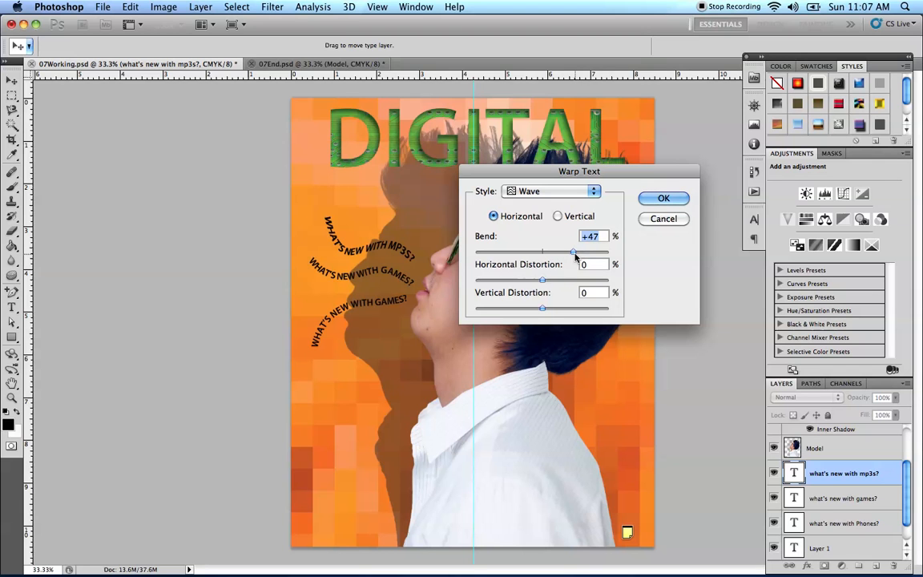
{"action": "mouse_move", "coordinate": [543, 279]}
{"action": "left_mouse_down"}
{"action": "mouse_move", "coordinate": [553, 280]}
{"action": "mouse_move", "coordinate": [531, 286]}
{"action": "left_mouse_up"}
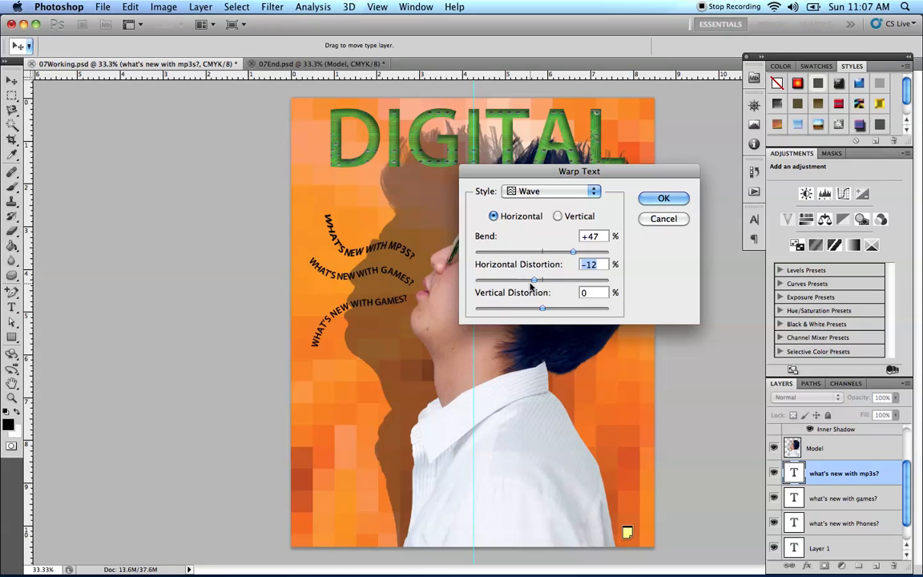
{"action": "mouse_move", "coordinate": [543, 308]}
{"action": "left_mouse_down"}
{"action": "mouse_move", "coordinate": [553, 312]}
{"action": "mouse_move", "coordinate": [540, 313]}
{"action": "left_mouse_up"}
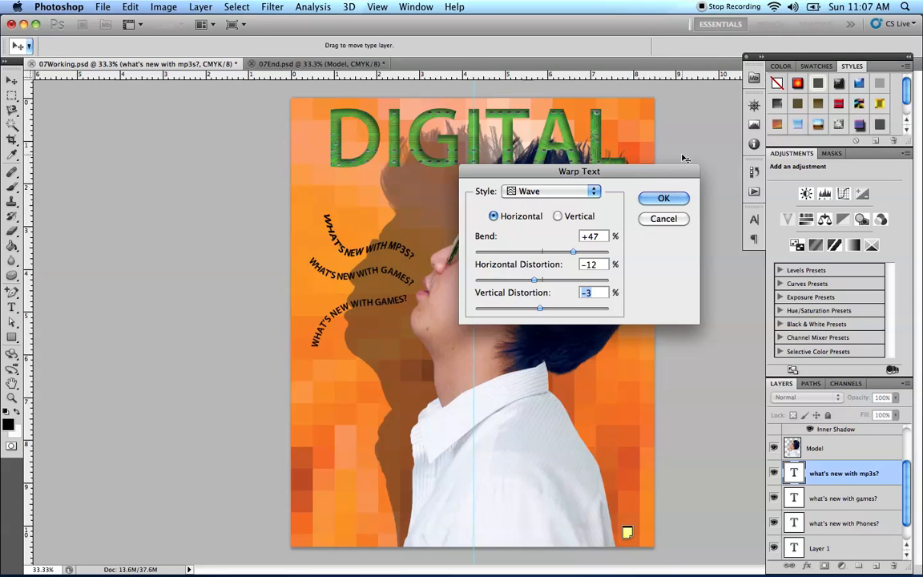
{"action": "left_click", "coordinate": [662, 199]}
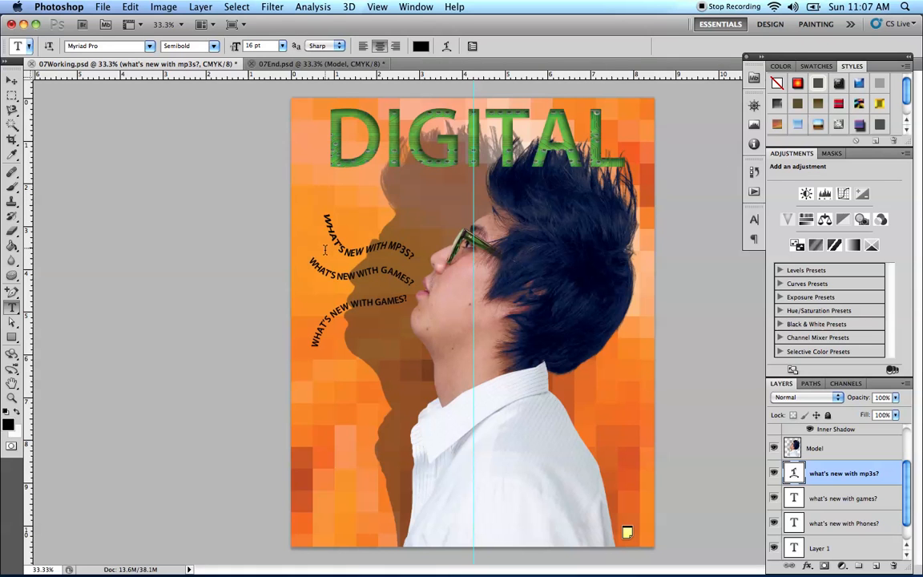
Warp the "what's new with games?" layer with a horizontal Wave: bend +80%, horizontal distortion -14%, vertical distortion -13%.
{"action": "left_click", "coordinate": [12, 321]}
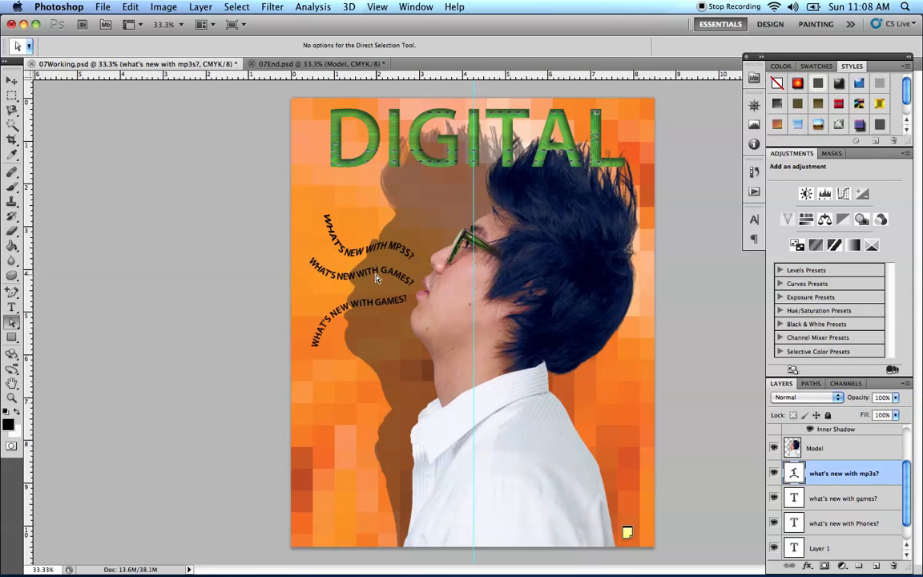
{"action": "left_click", "coordinate": [831, 498]}
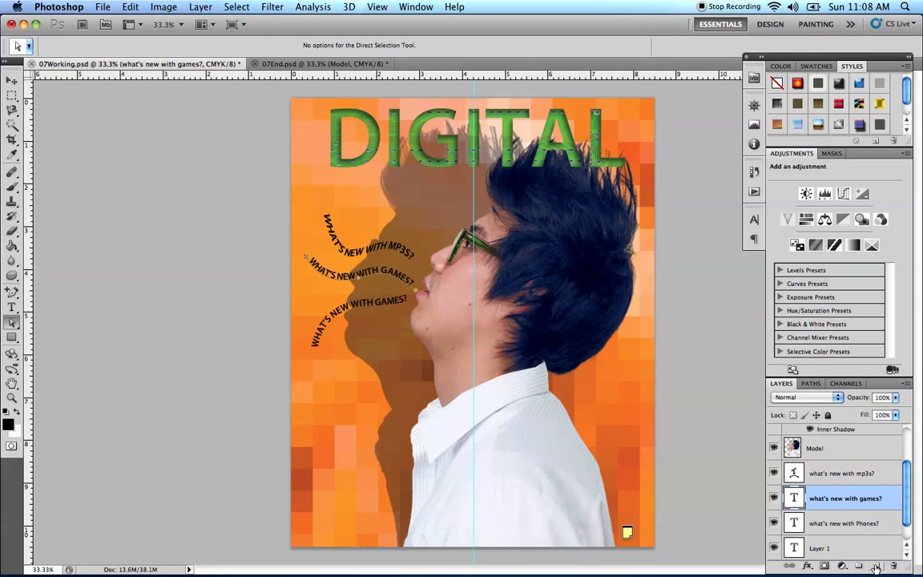
{"action": "right_click", "coordinate": [883, 503]}
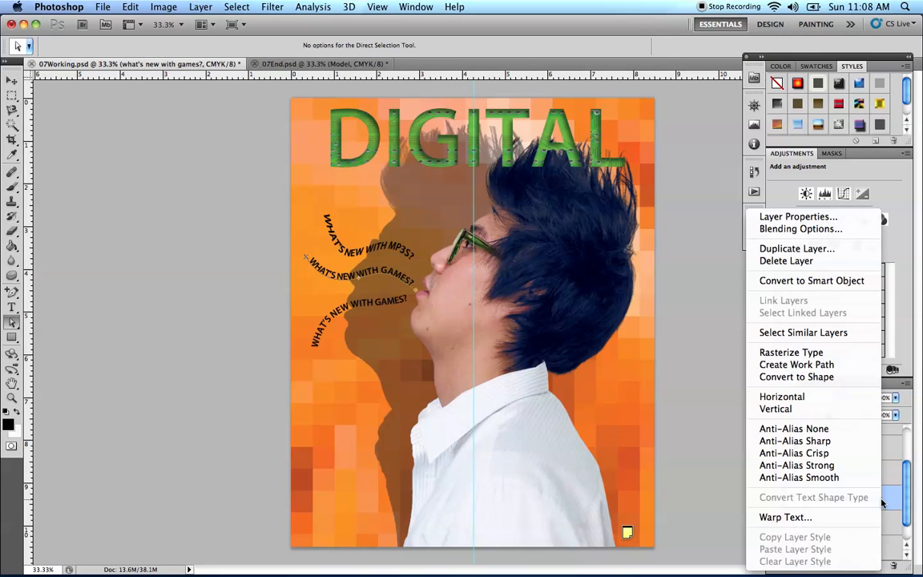
{"action": "left_click", "coordinate": [774, 517]}
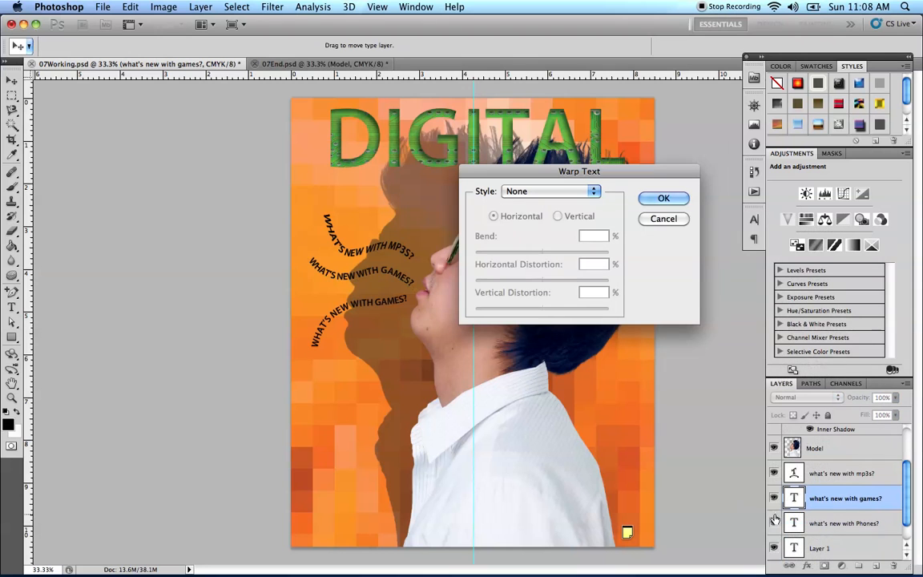
{"action": "left_click", "coordinate": [594, 191]}
{"action": "left_click", "coordinate": [541, 331]}
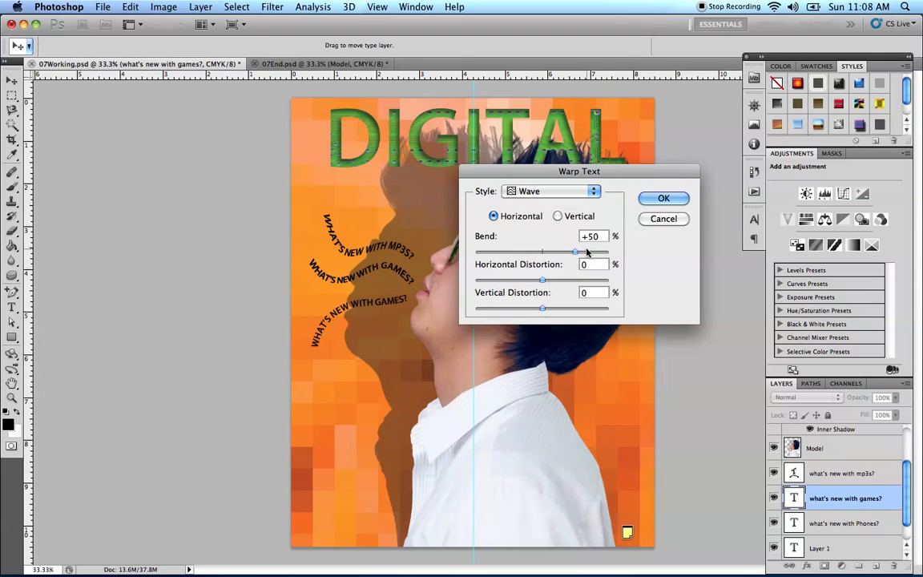
{"action": "left_click_drag", "start_coordinate": [575, 251], "coordinate": [595, 255]}
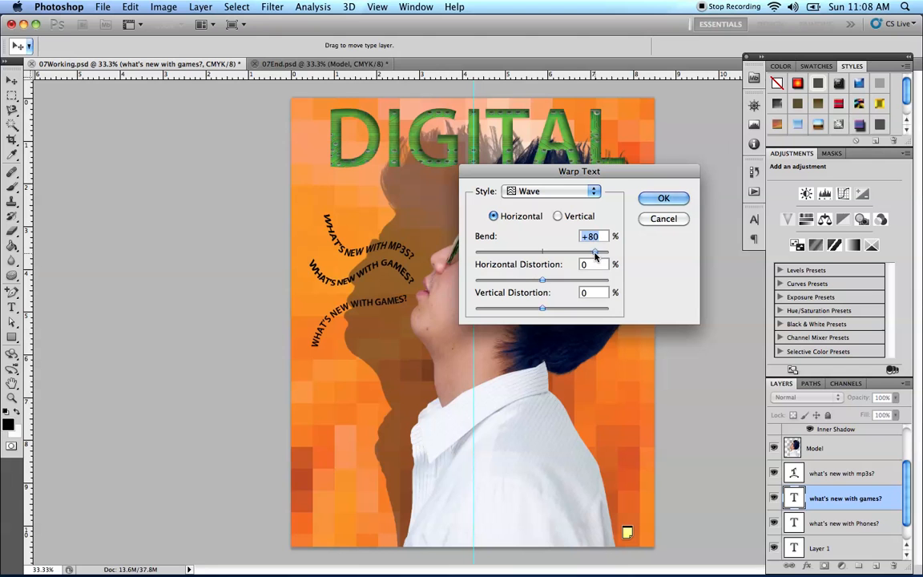
{"action": "mouse_move", "coordinate": [544, 279]}
{"action": "left_mouse_down"}
{"action": "mouse_move", "coordinate": [551, 281]}
{"action": "mouse_move", "coordinate": [535, 290]}
{"action": "left_mouse_up"}
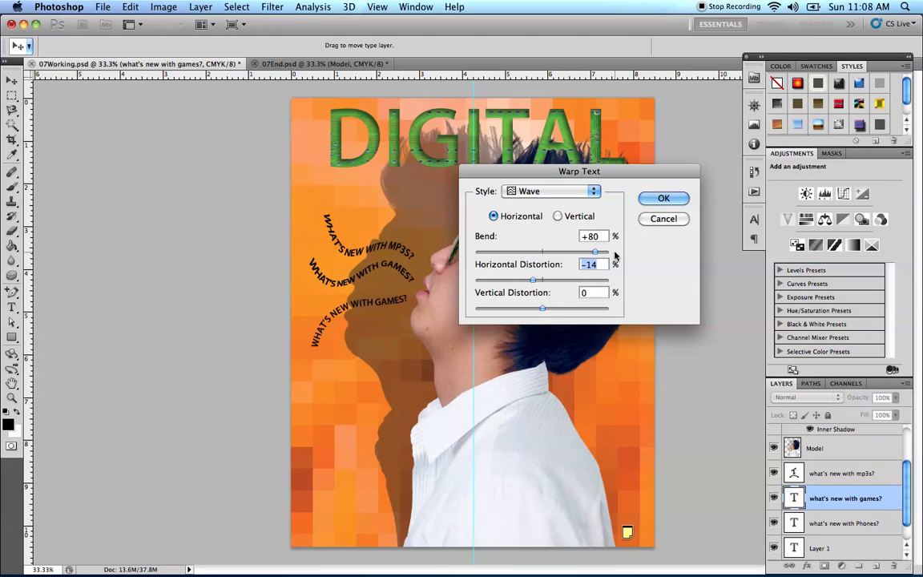
{"action": "left_click_drag", "start_coordinate": [545, 309], "coordinate": [534, 313]}
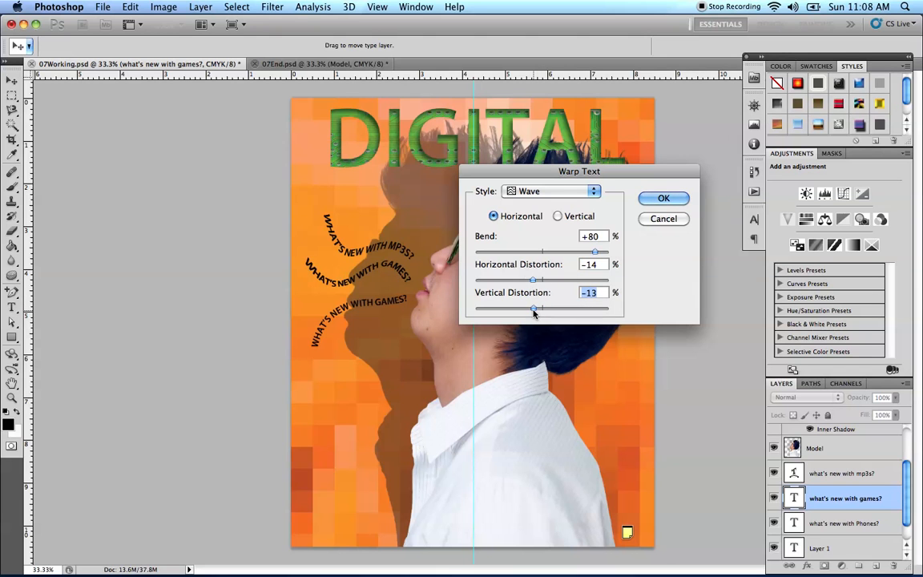
{"action": "left_click", "coordinate": [665, 199]}
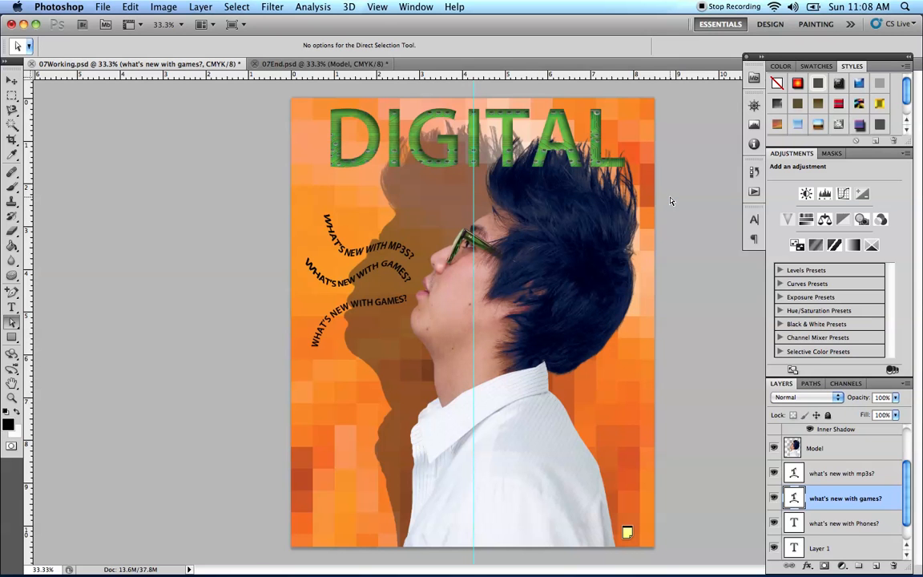
Warp the "what's new with Phones?" layer with a horizontal Wave at -16% bend.
{"action": "left_click", "coordinate": [811, 524]}
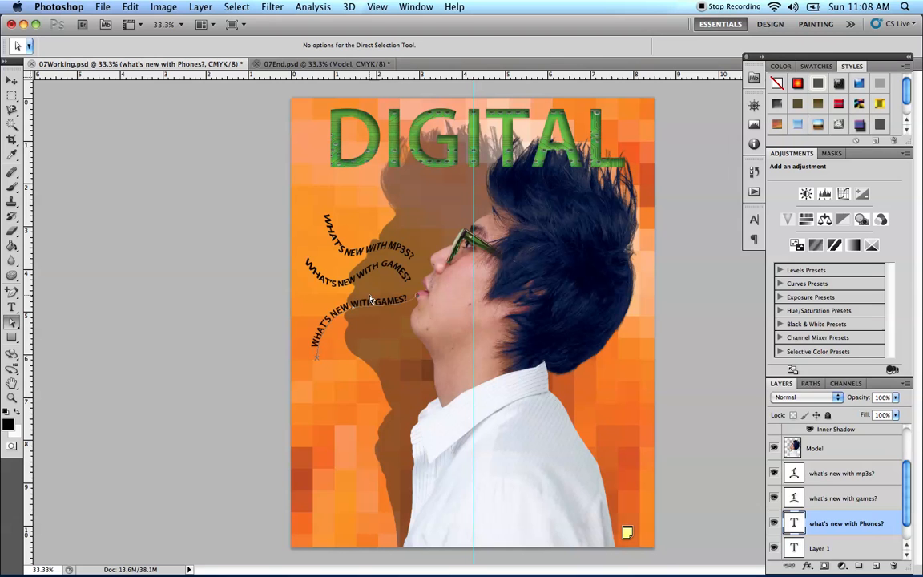
{"action": "right_click", "coordinate": [871, 519]}
{"action": "left_click", "coordinate": [773, 517]}
{"action": "left_click", "coordinate": [535, 191]}
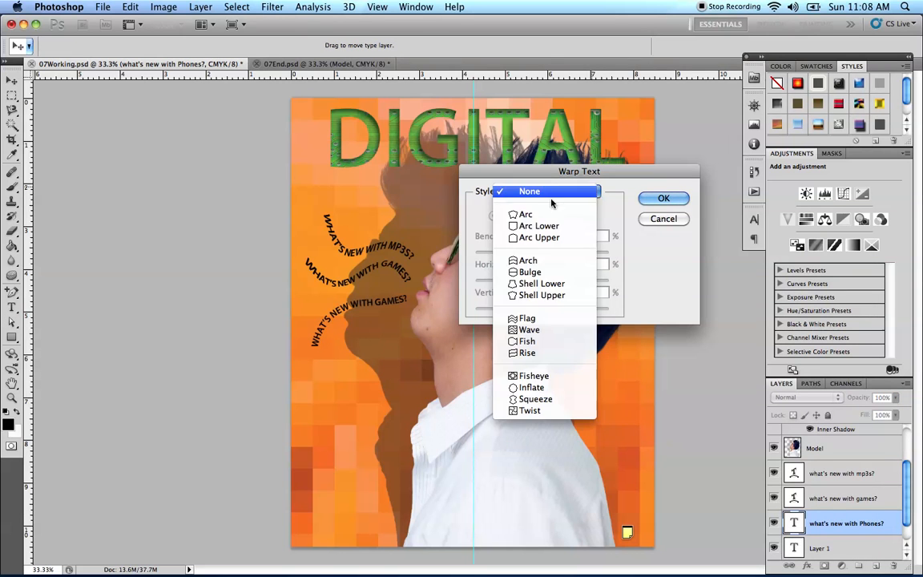
{"action": "left_click", "coordinate": [544, 331]}
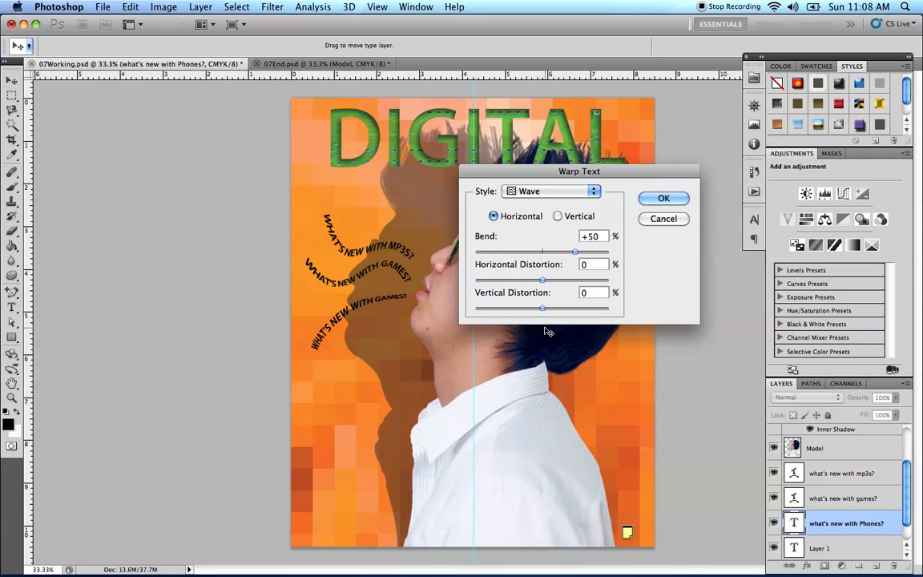
{"action": "left_click_drag", "start_coordinate": [575, 255], "coordinate": [532, 256]}
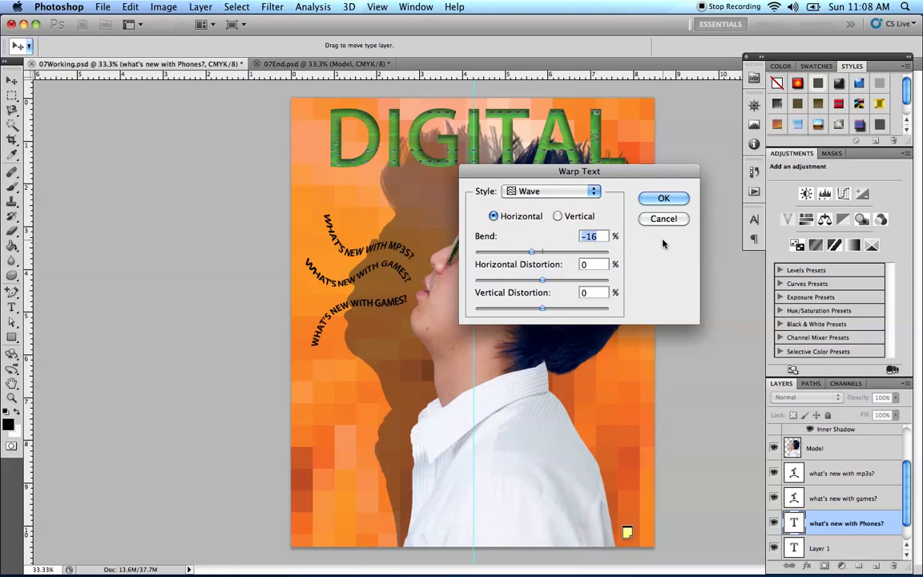
{"action": "left_click", "coordinate": [663, 198]}
{"action": "key", "text": "a"}
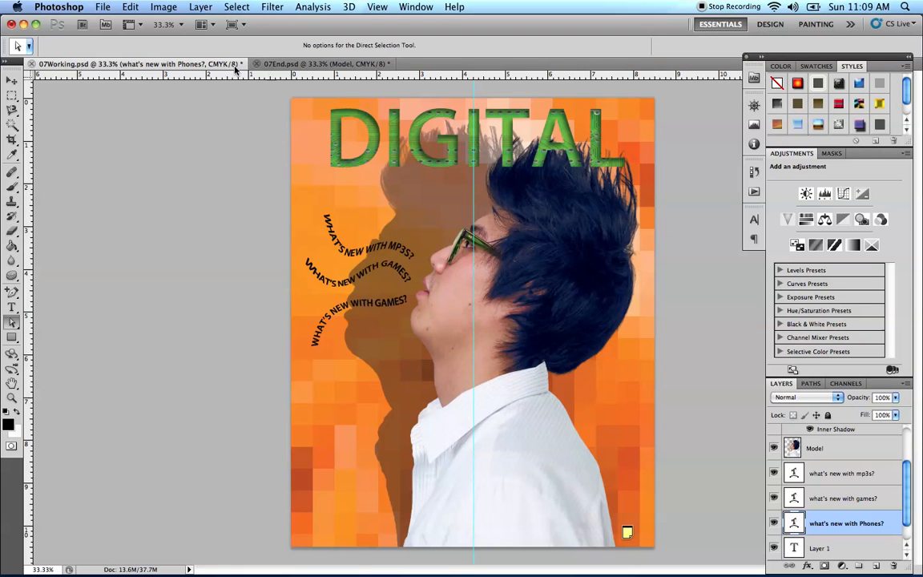
Check the text styling in 07End.psd and recolor the whole "What's new with MP3s?" text in 07Working.psd to white, RGB 255, 255, 255.
{"action": "left_click", "coordinate": [282, 63]}
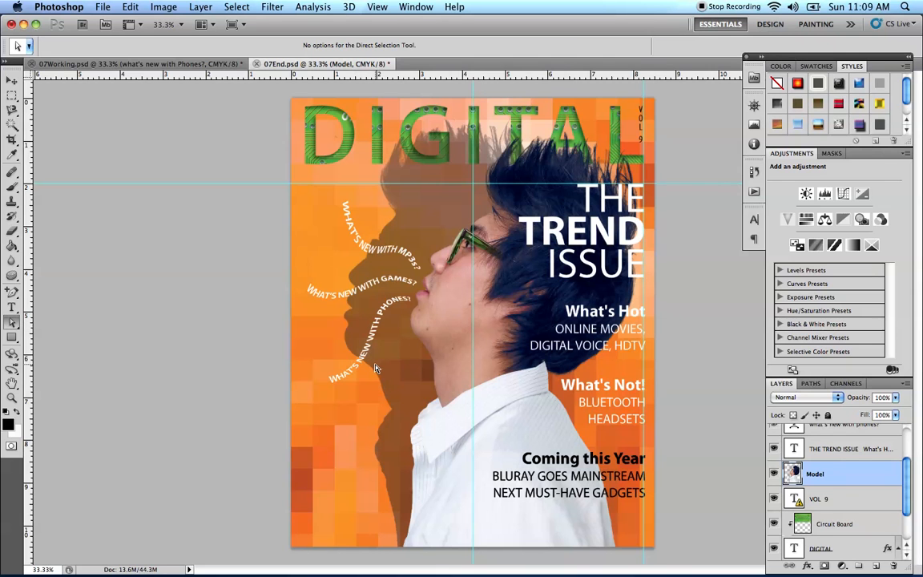
{"action": "left_click", "coordinate": [182, 64]}
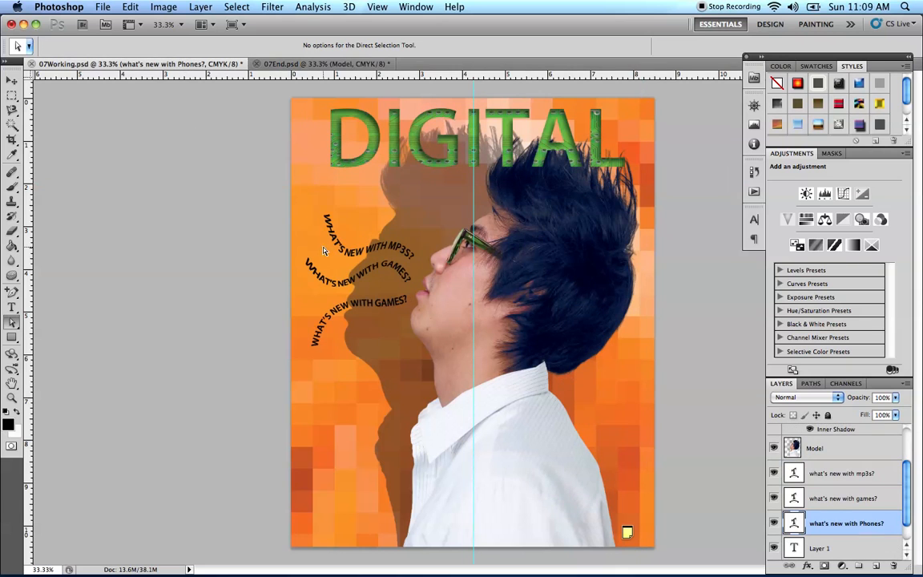
{"action": "left_click", "coordinate": [12, 307]}
{"action": "left_click_drag", "start_coordinate": [323, 218], "coordinate": [416, 252]}
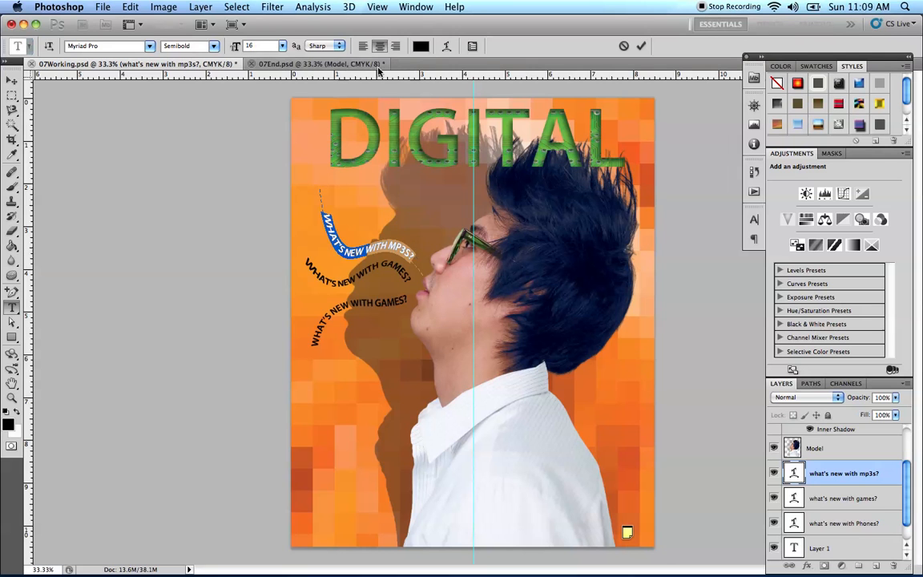
{"action": "left_click", "coordinate": [418, 48]}
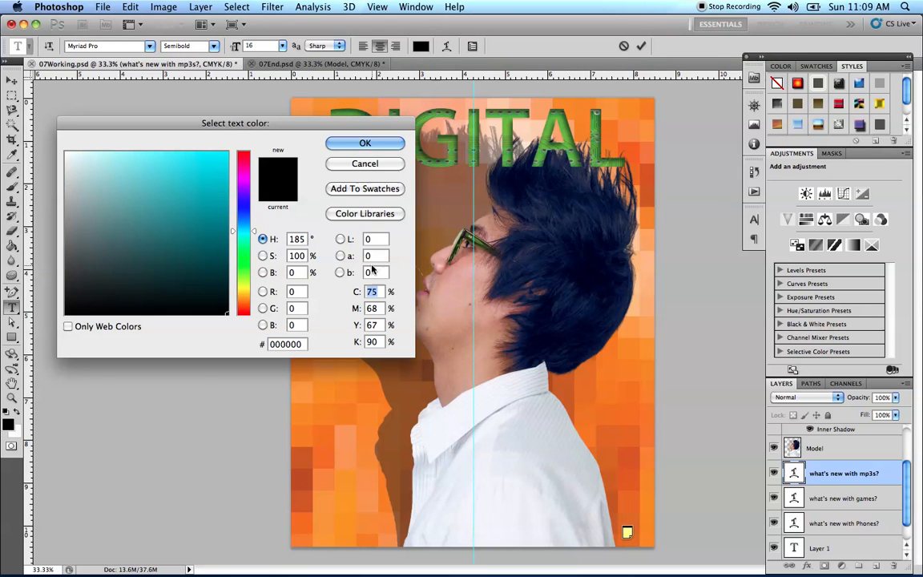
{"action": "left_click", "coordinate": [298, 292]}
{"action": "type", "text": "255"}
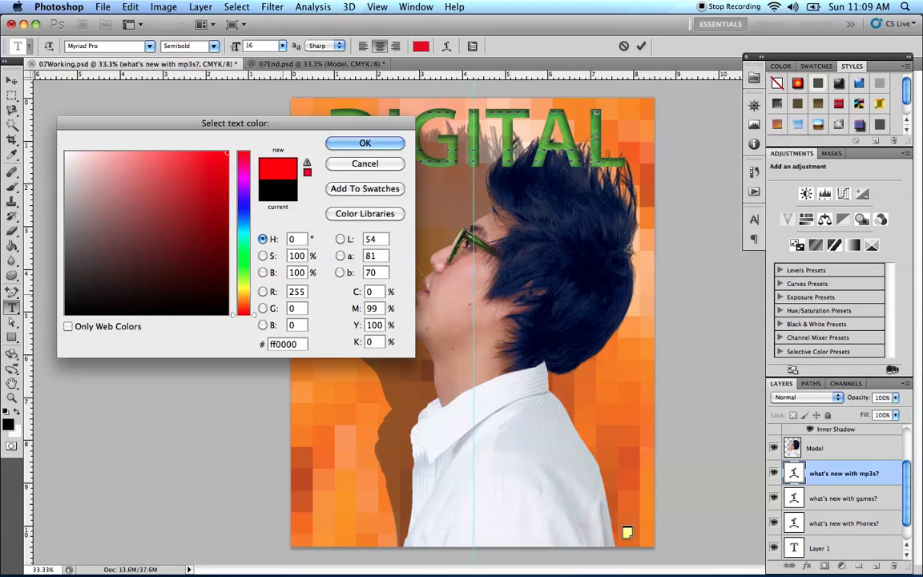
{"action": "key", "text": "Tab"}
{"action": "type", "text": "255"}
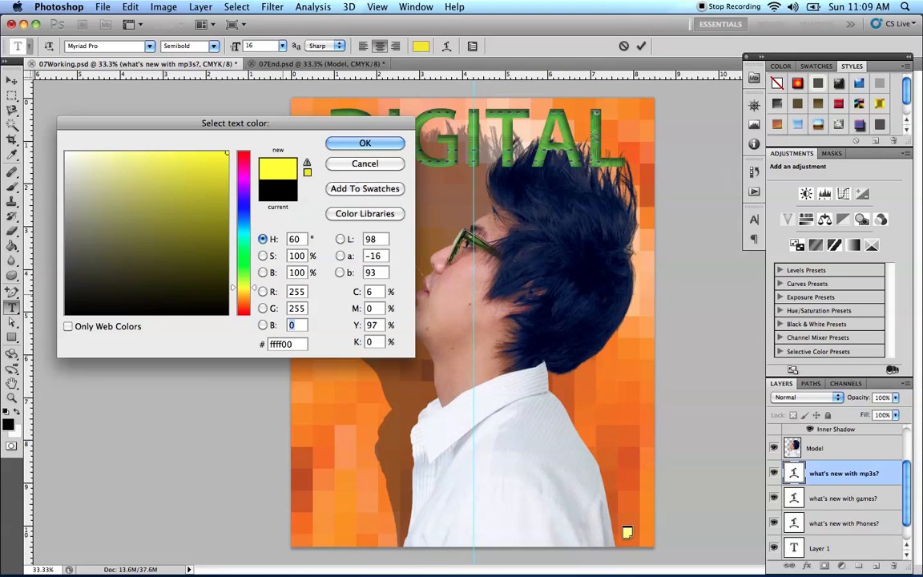
{"action": "key", "text": "Tab"}
{"action": "type", "text": "255"}
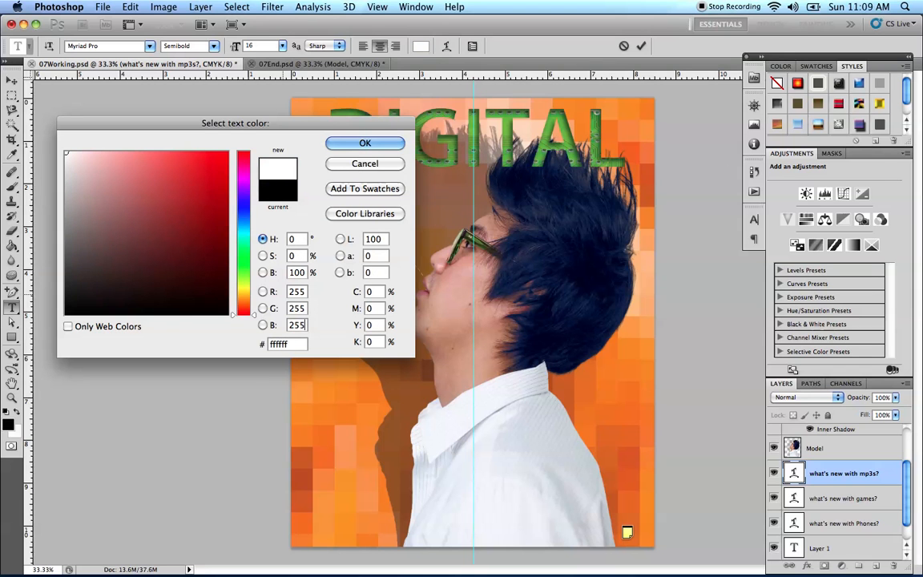
{"action": "key", "text": "Return"}
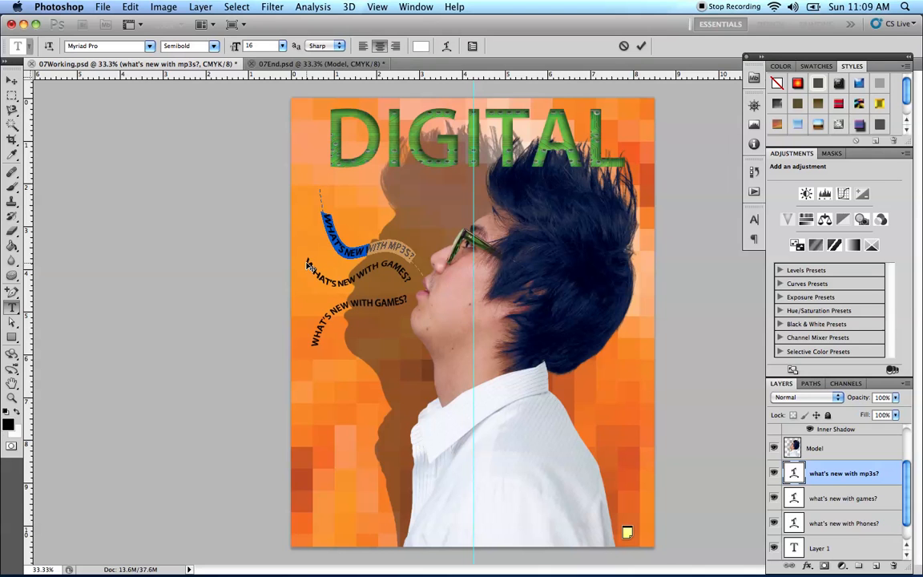
Recolor the whole text on the "what's new with games?" layer to white, RGB 255, 255, 255.
{"action": "left_click", "coordinate": [821, 499]}
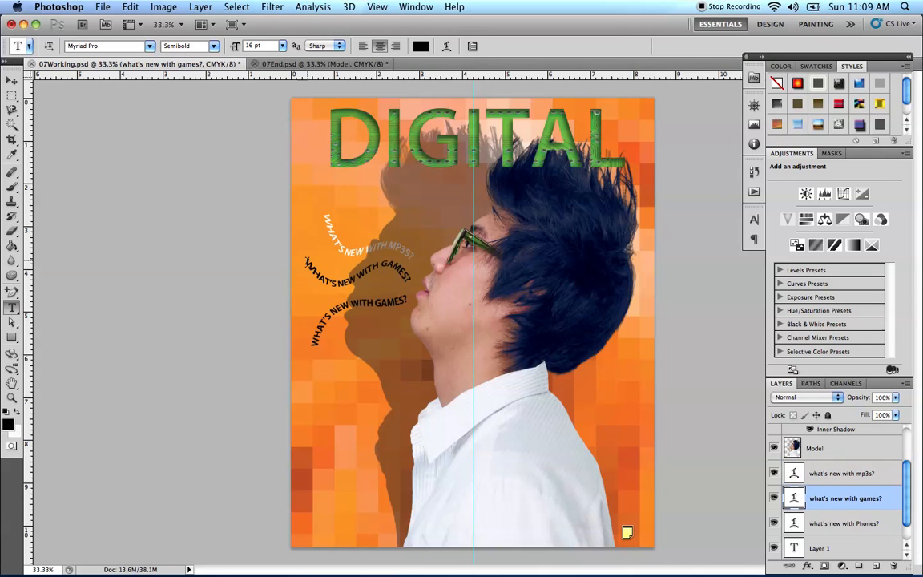
{"action": "left_click_drag", "start_coordinate": [305, 259], "coordinate": [386, 260]}
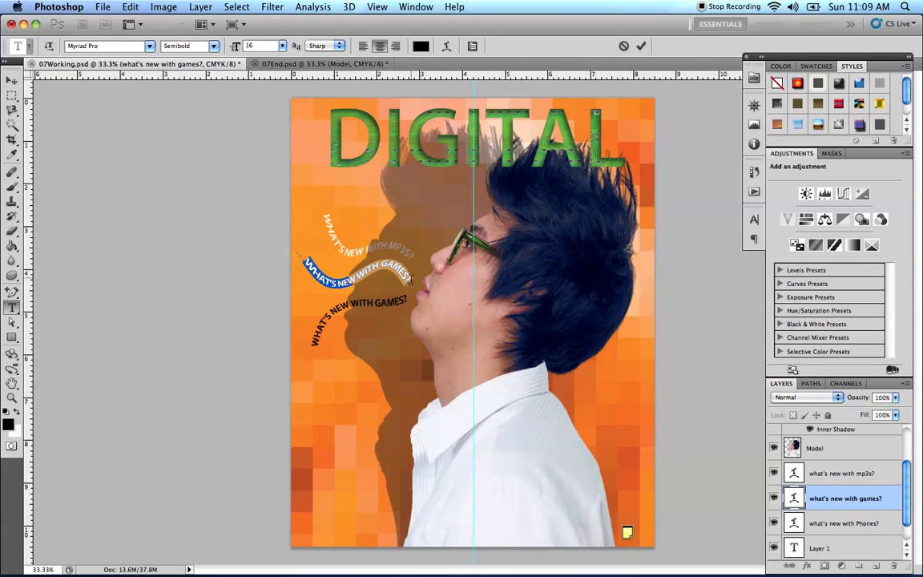
{"action": "left_click", "coordinate": [419, 48]}
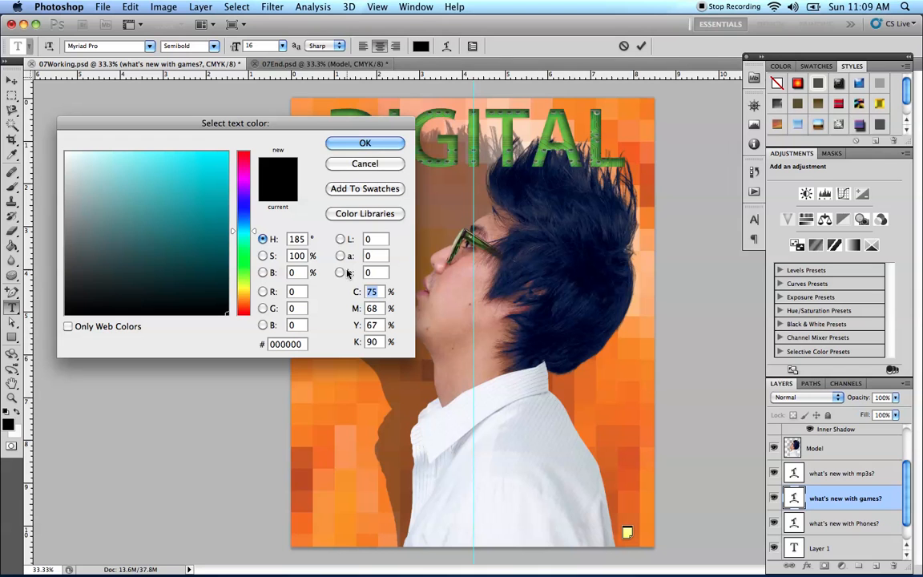
{"action": "left_click", "coordinate": [292, 291]}
{"action": "type", "text": "255"}
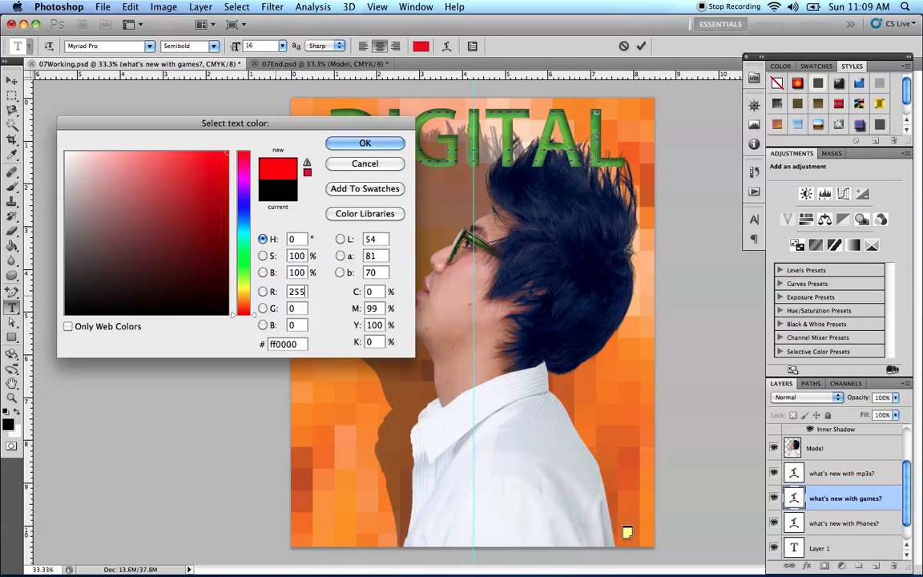
{"action": "left_click", "coordinate": [290, 309]}
{"action": "type", "text": "255"}
{"action": "left_click", "coordinate": [290, 326]}
{"action": "type", "text": "255"}
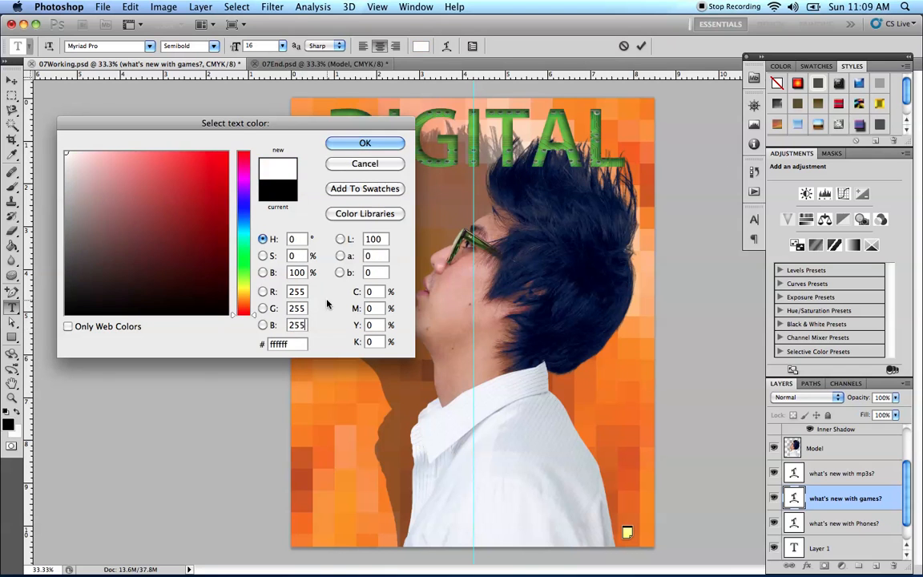
{"action": "left_click", "coordinate": [355, 144]}
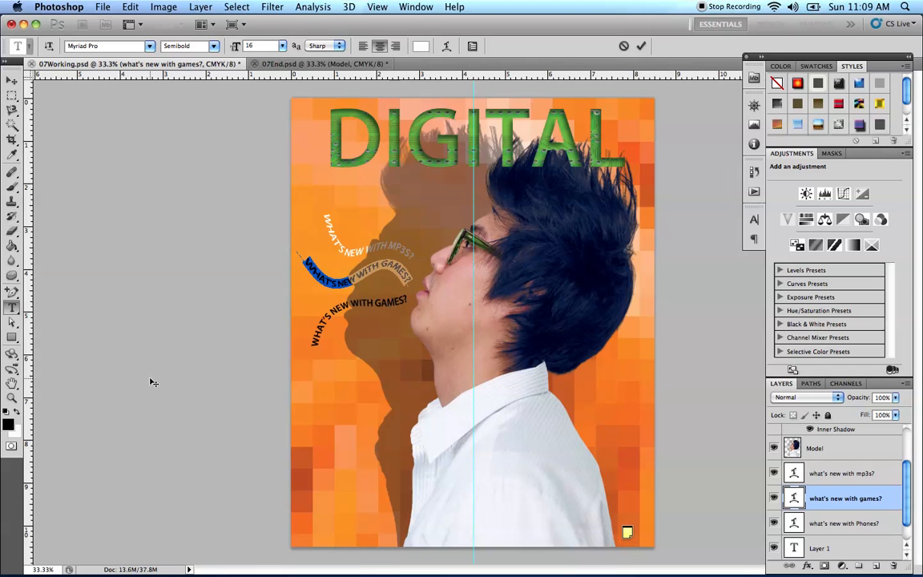
Select all the text on the "what's new with Phones?" layer and open its text color for editing.
{"action": "left_click", "coordinate": [818, 522]}
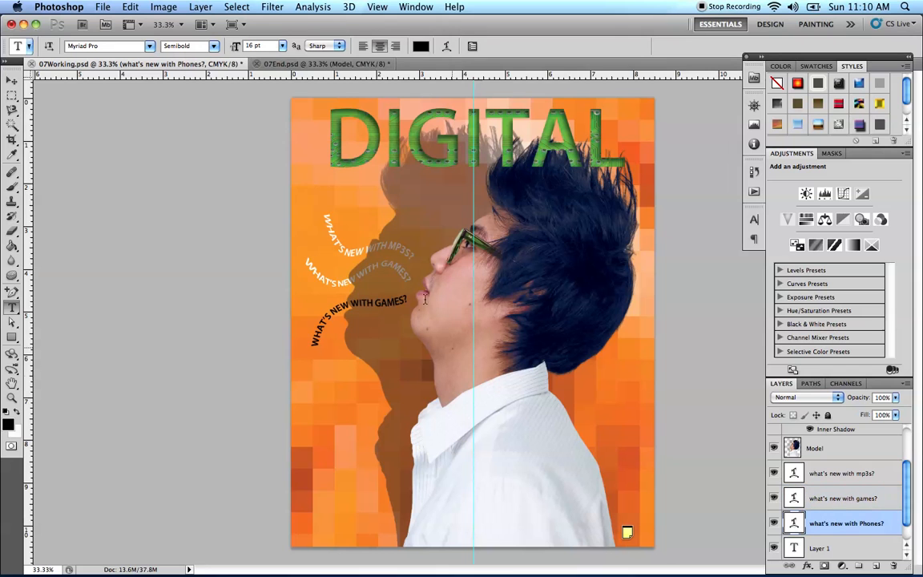
{"action": "left_click_drag", "start_coordinate": [408, 301], "coordinate": [303, 353]}
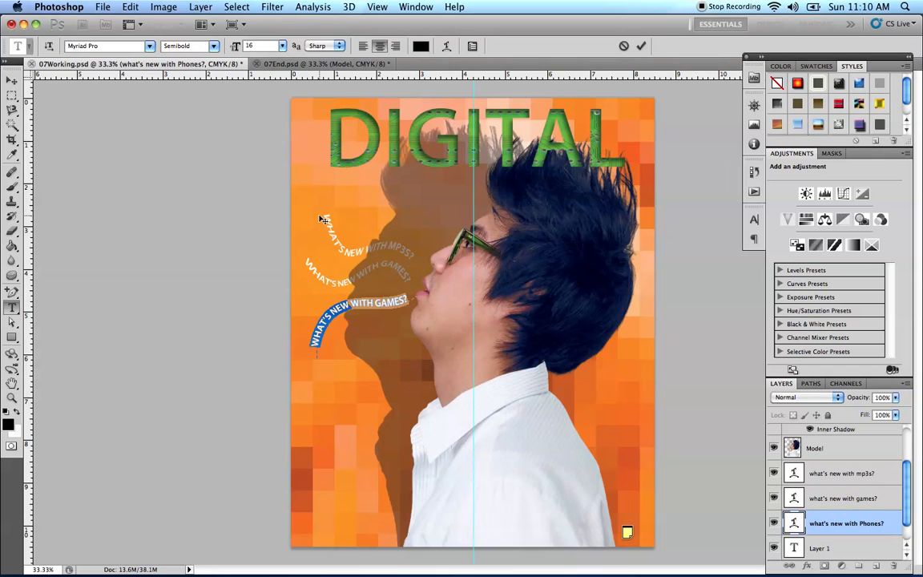
{"action": "left_click", "coordinate": [420, 47]}
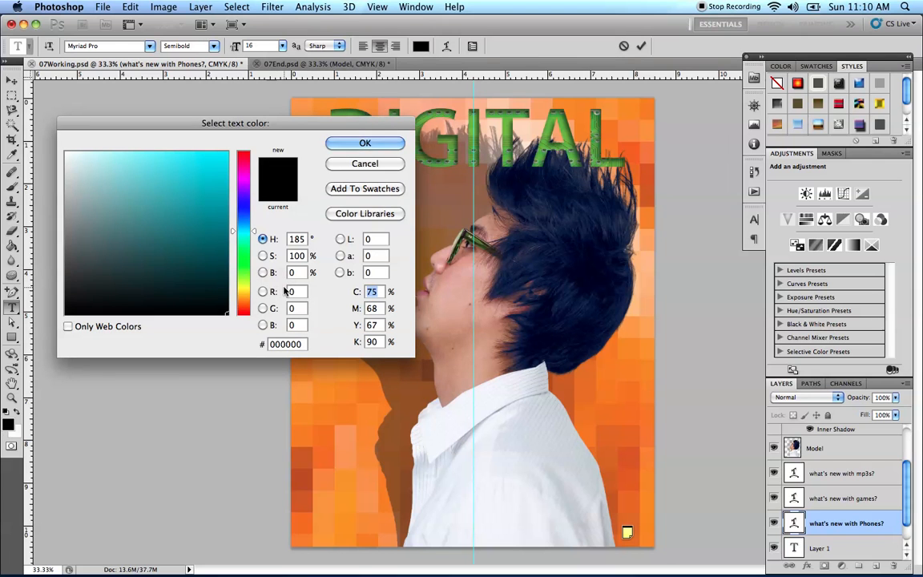